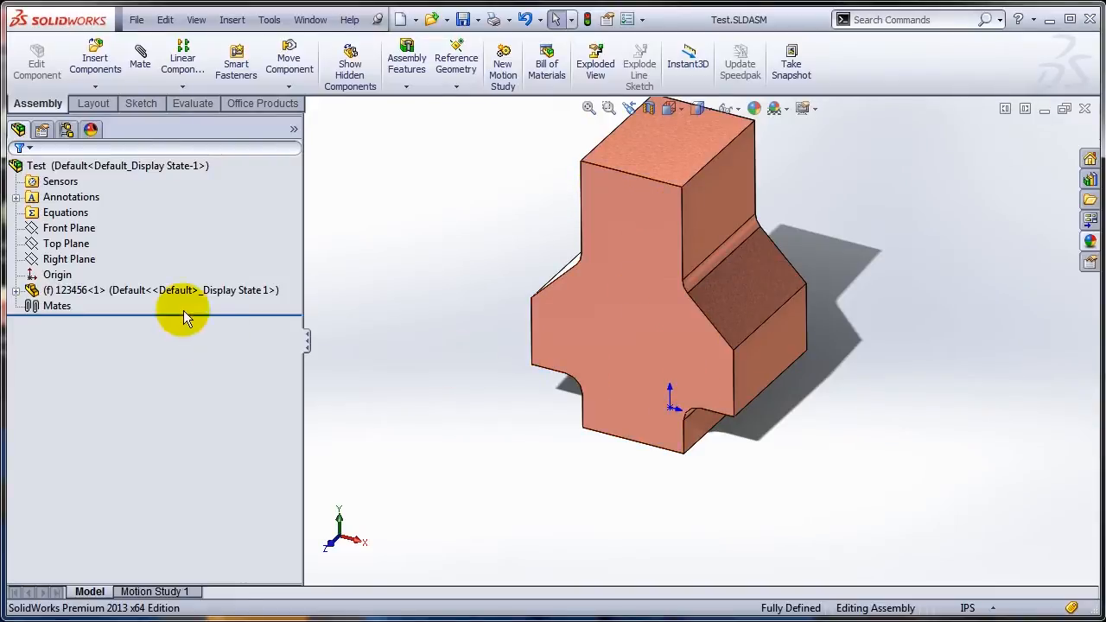
# Insert a new part into the assembly using the Part_IN template and position it on the front face of component 123456
pyautogui.click(134, 294)
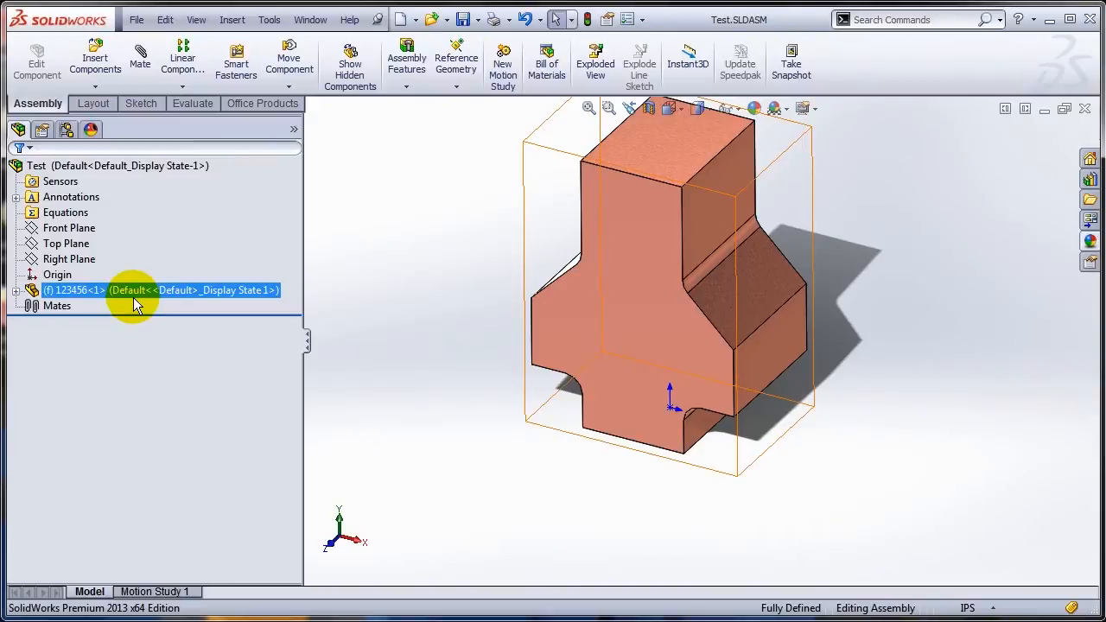
pyautogui.click(97, 86)
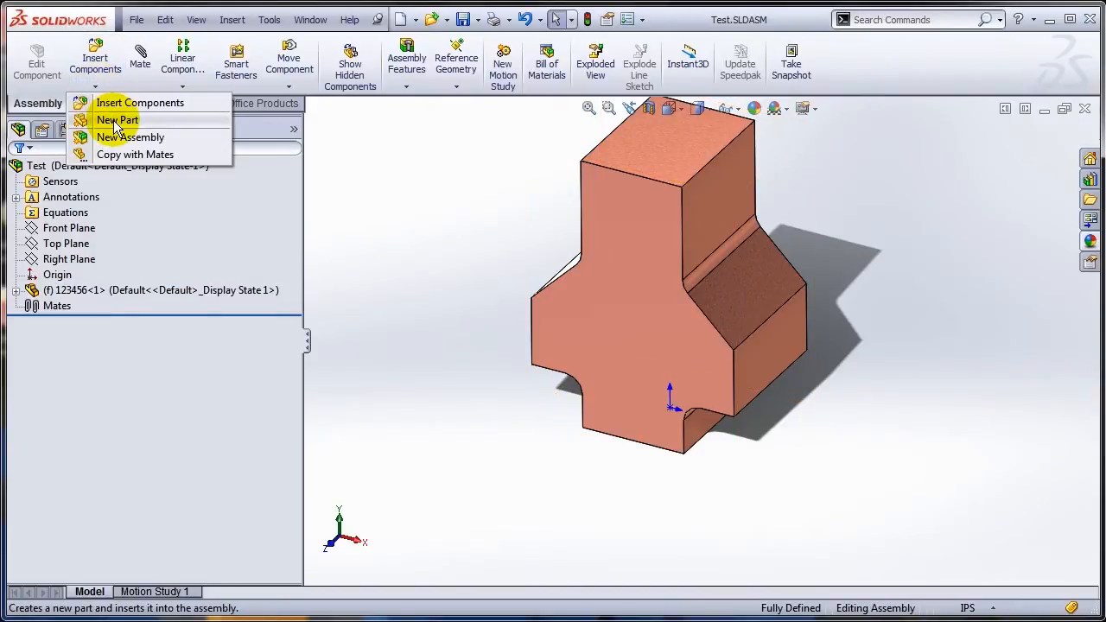
pyautogui.click(115, 122)
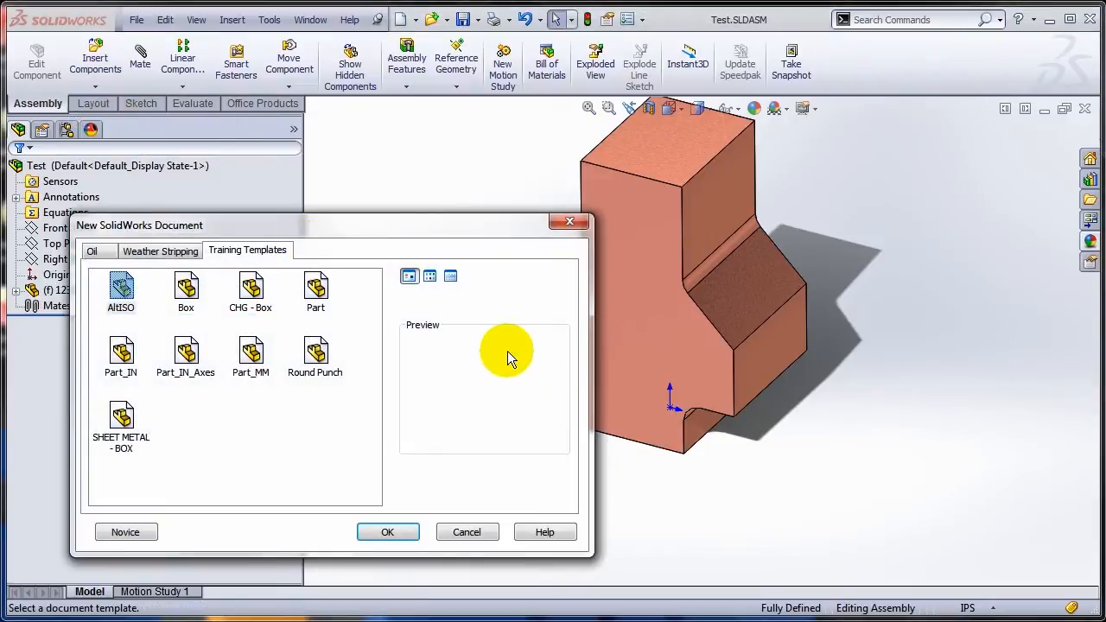
pyautogui.doubleClick(122, 363)
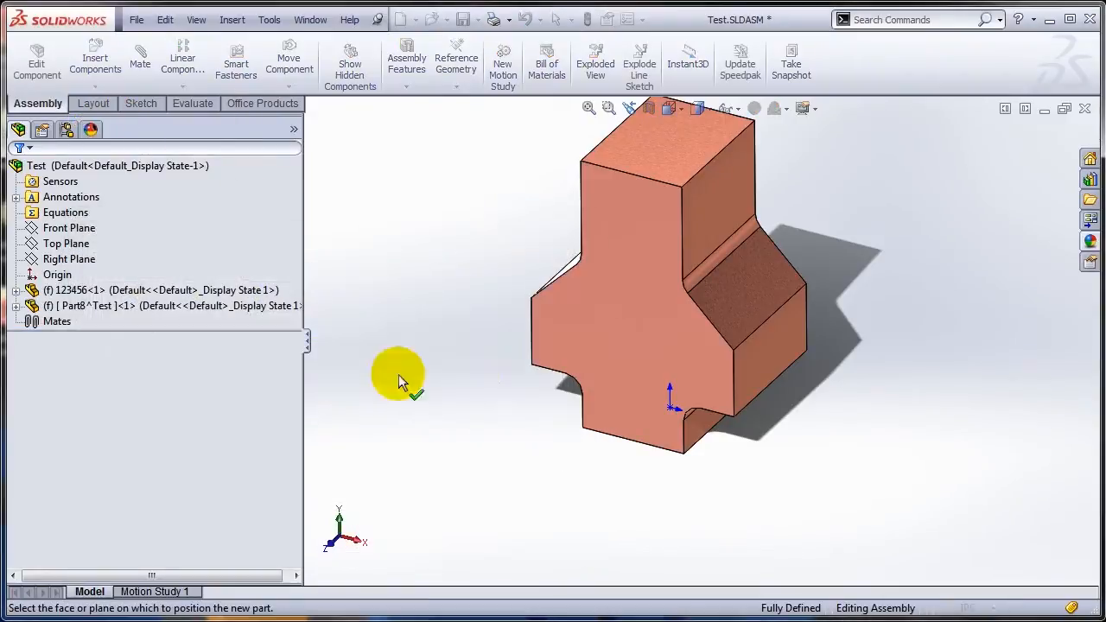
pyautogui.click(634, 275)
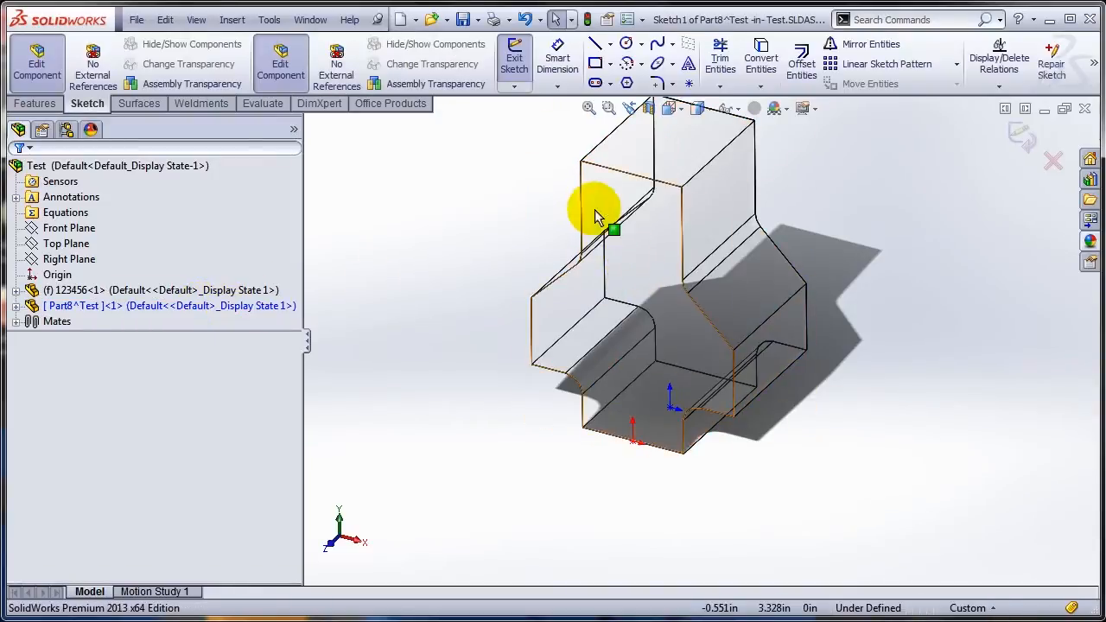
# Offset the outline of the block's front face 0.125 in inward in the new part's sketch
pyautogui.click(642, 253)
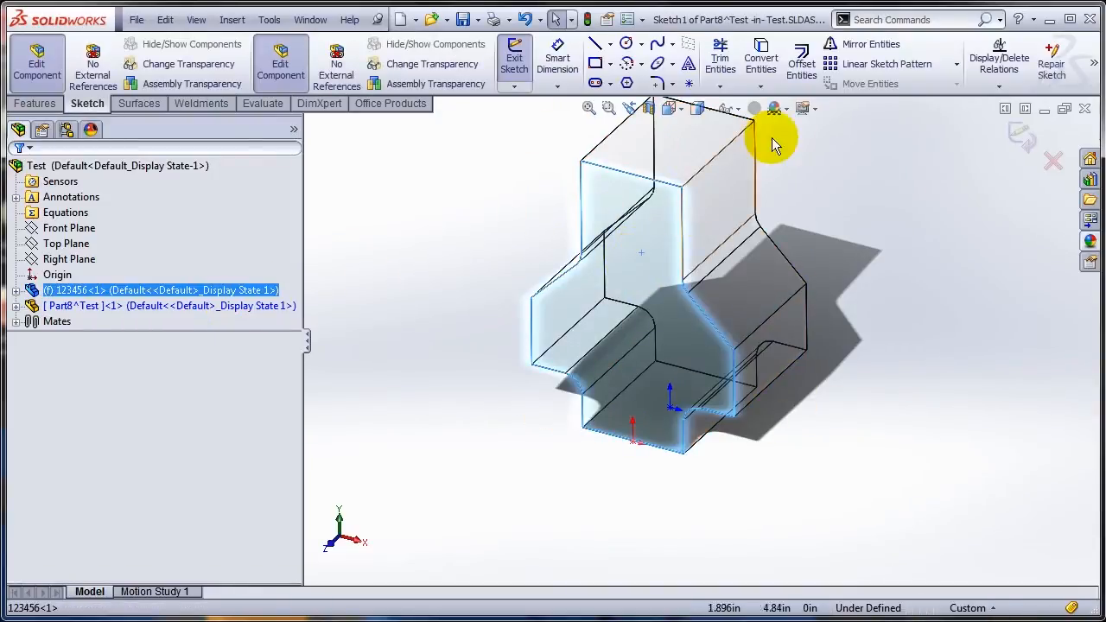
pyautogui.click(802, 76)
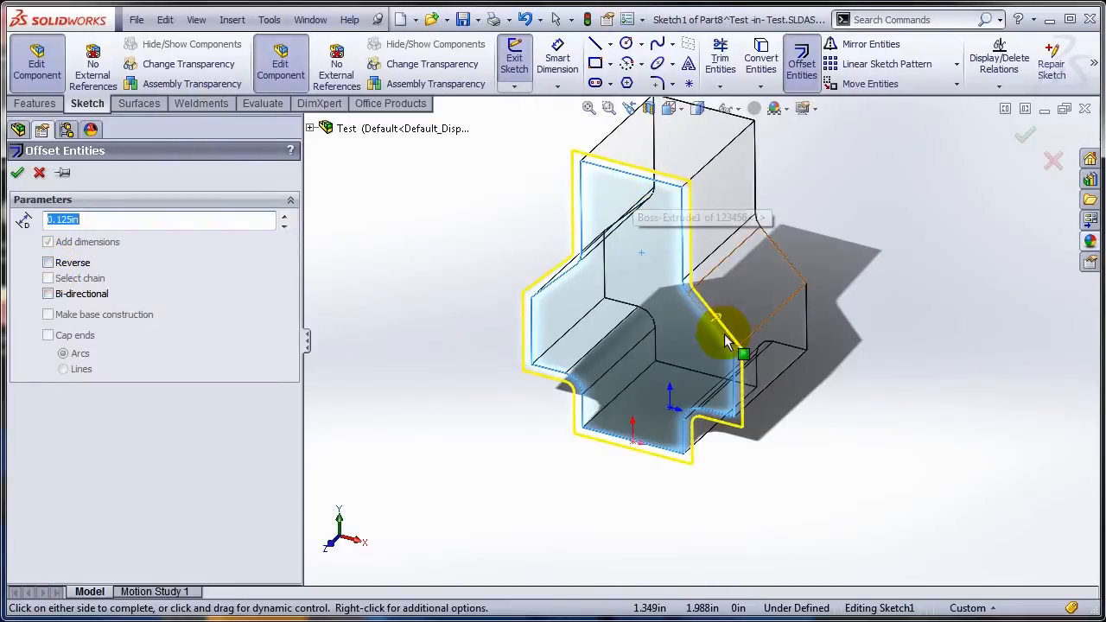
pyautogui.click(48, 261)
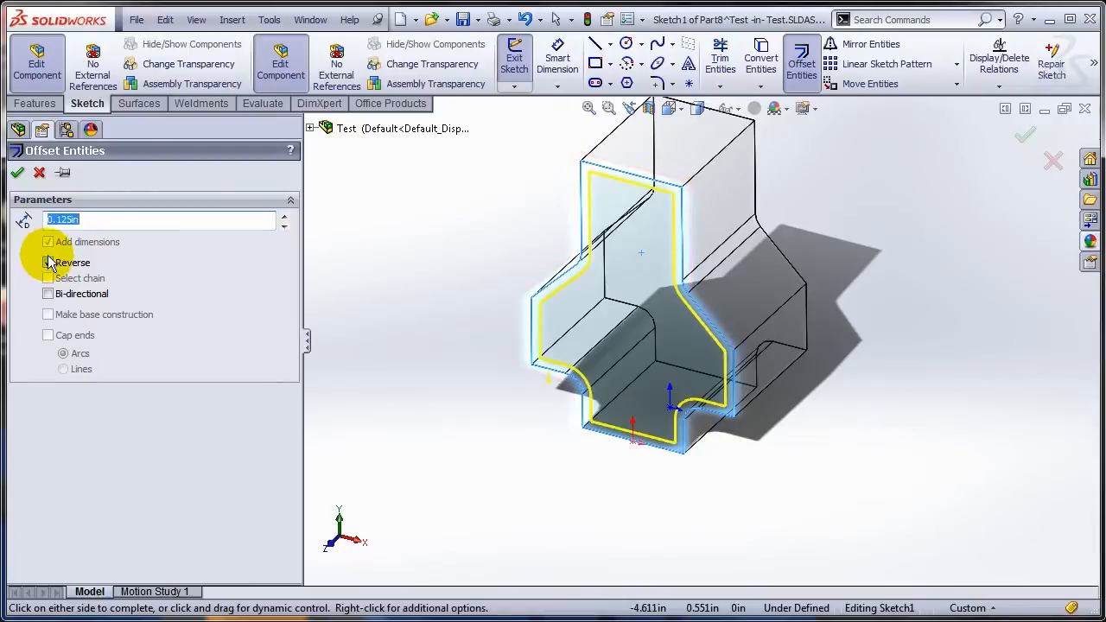
pyautogui.click(17, 174)
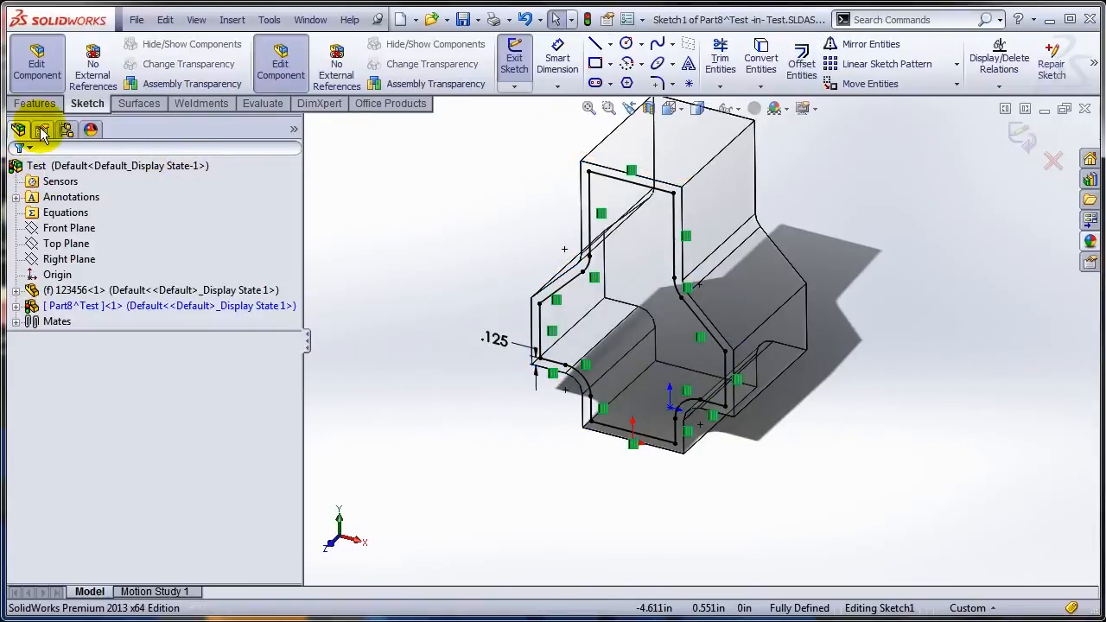
# Extrude the offset profile 0.5 in blind from the sketch plane, return to editing the assembly and rebuild it
pyautogui.click(27, 103)
pyautogui.click(519, 67)
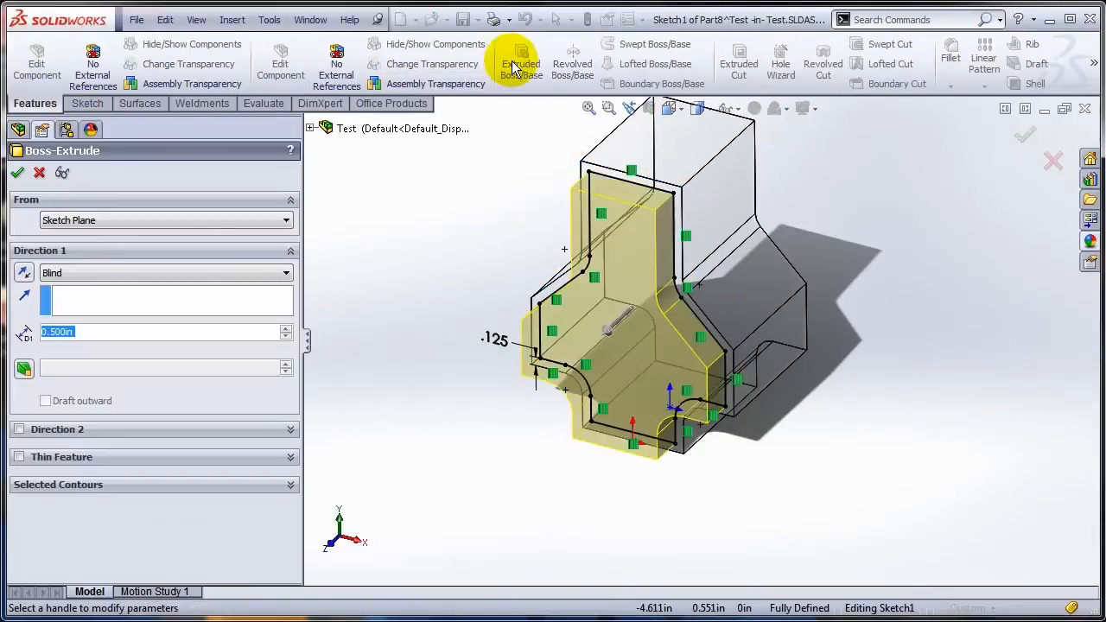
pyautogui.click(18, 174)
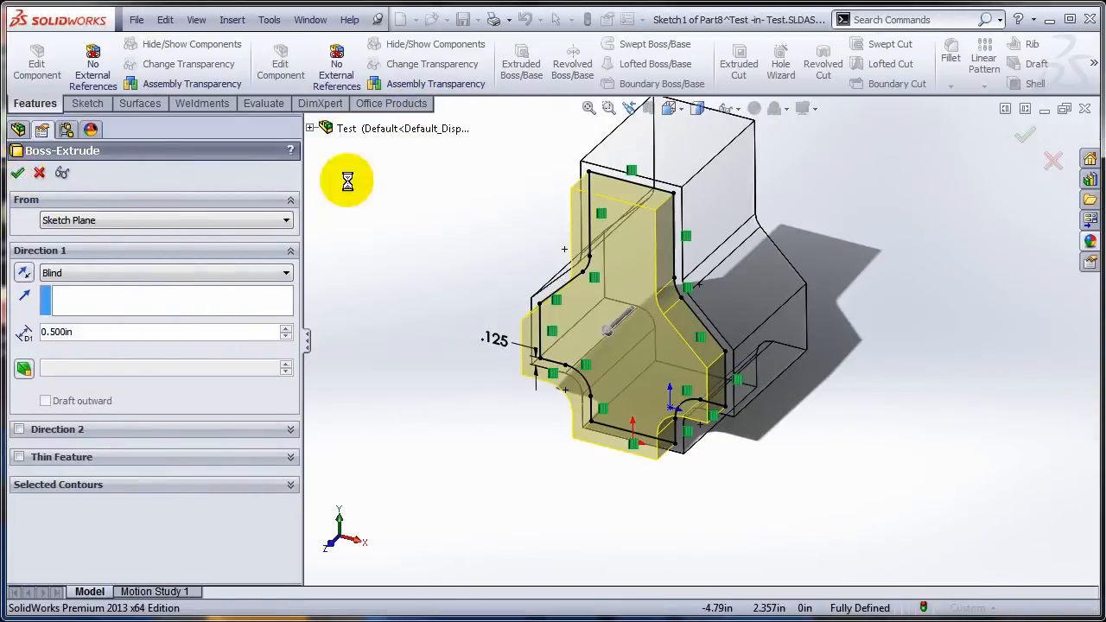
pyautogui.click(1031, 146)
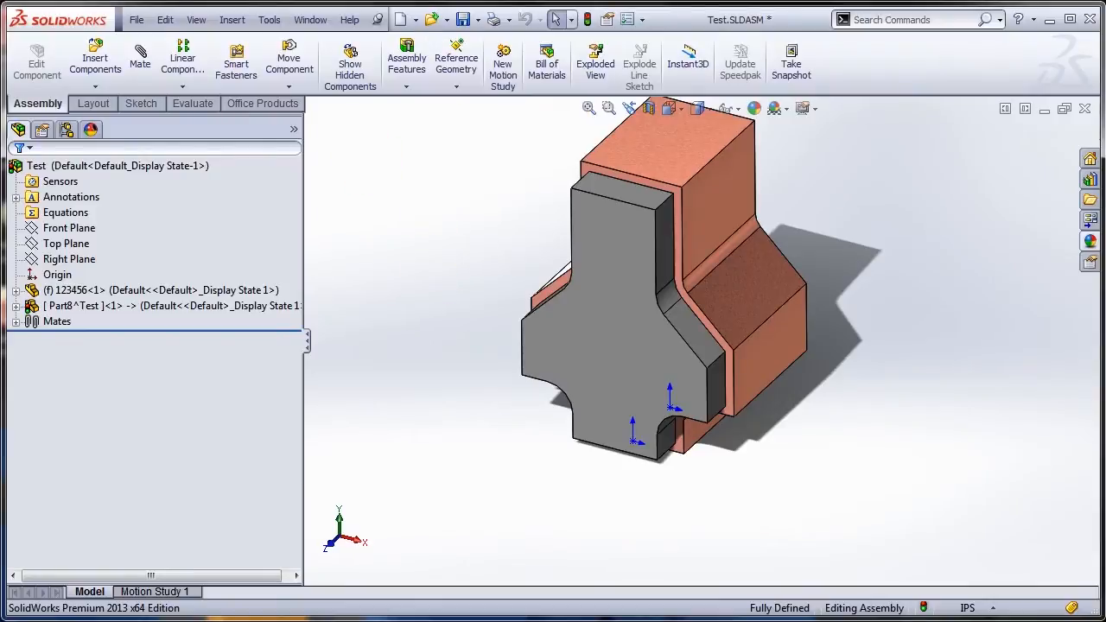
pyautogui.click(587, 20)
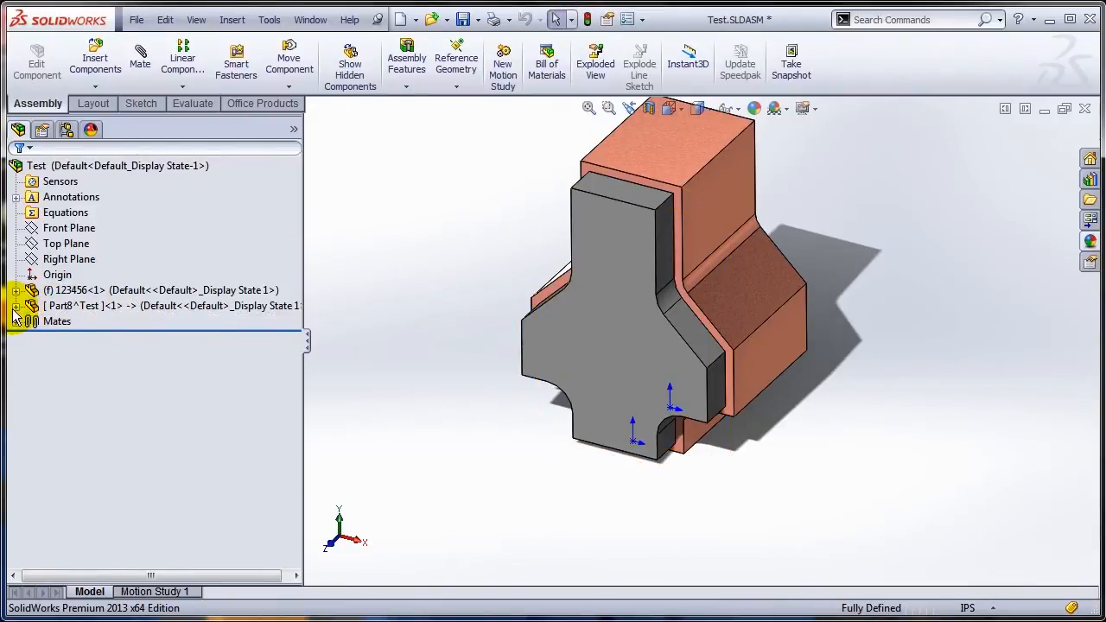
# Examine the new part's InPlace mate, its Front Plane, the mated block face, and the sketch under its extrusion
pyautogui.click(15, 306)
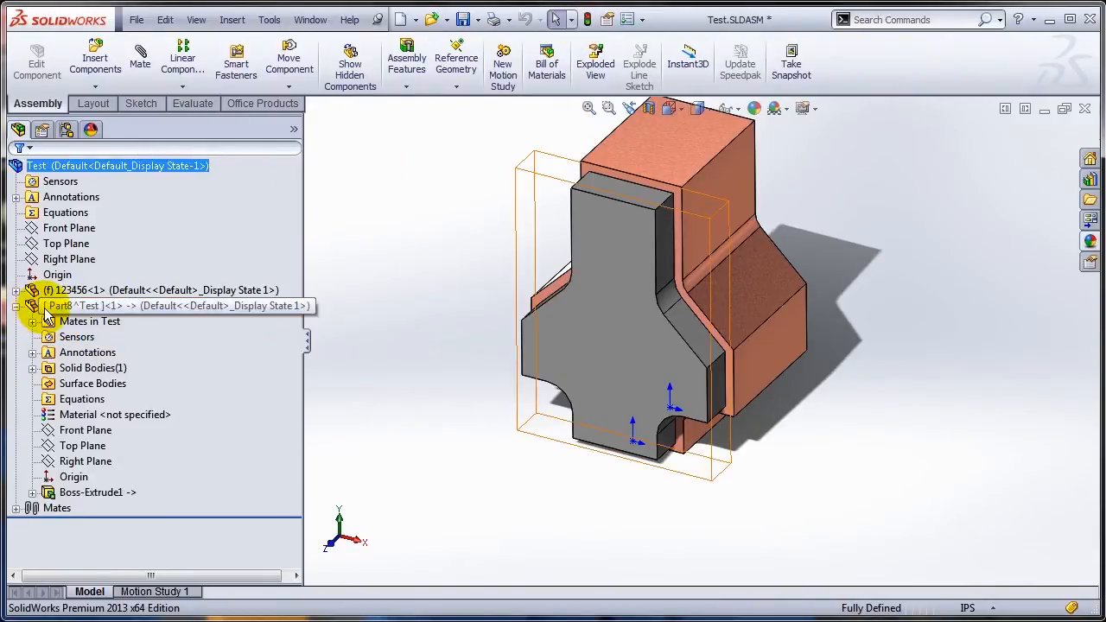
pyautogui.click(33, 321)
pyautogui.click(86, 337)
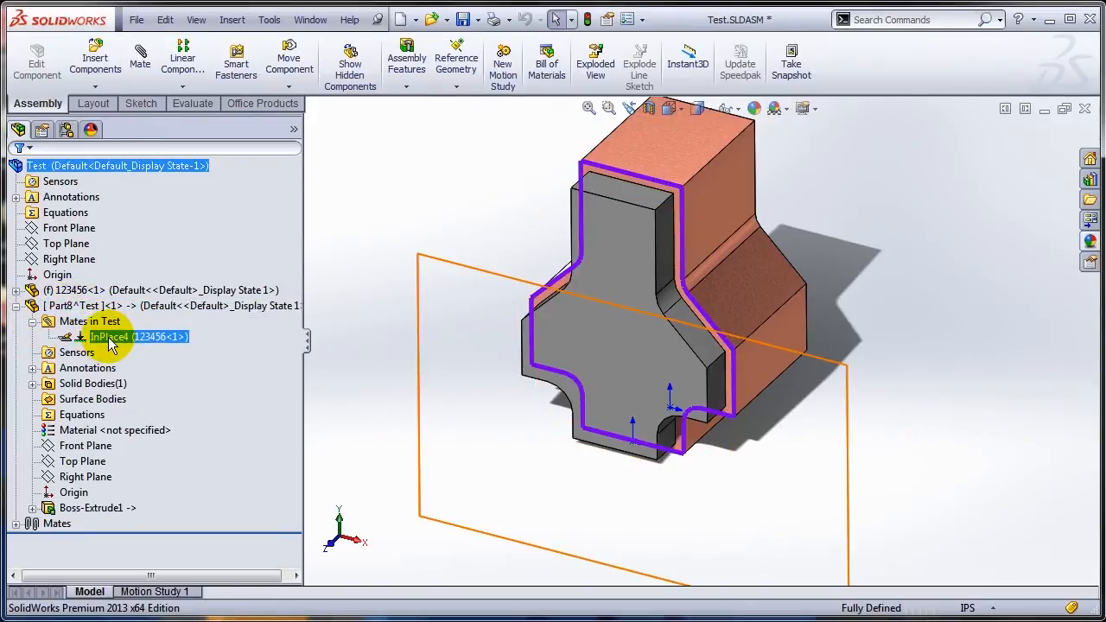
pyautogui.click(85, 445)
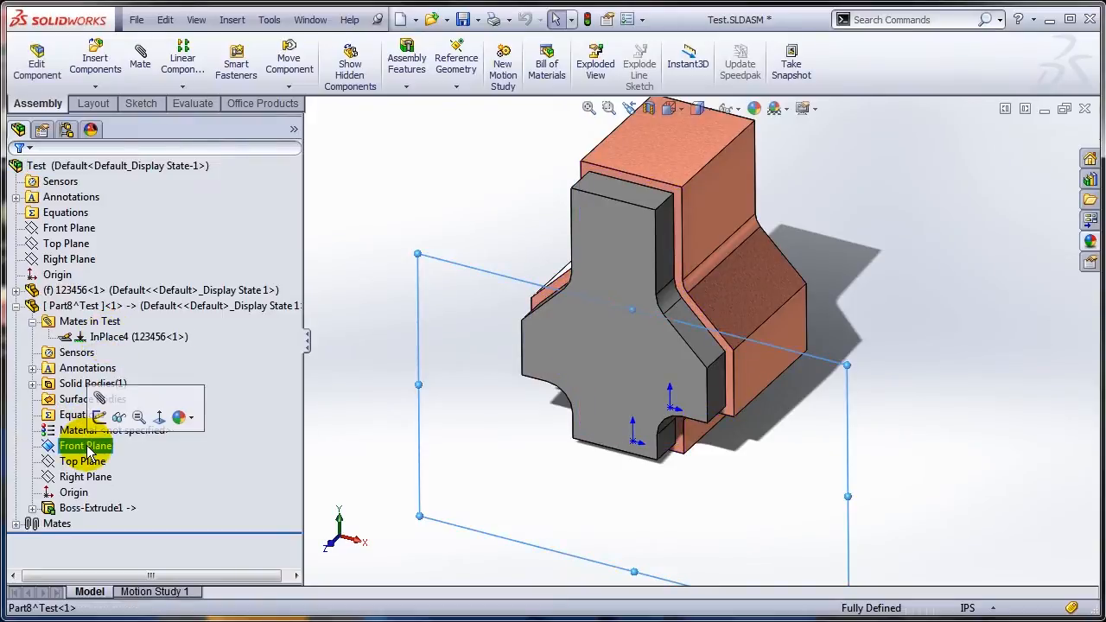
pyautogui.click(679, 211)
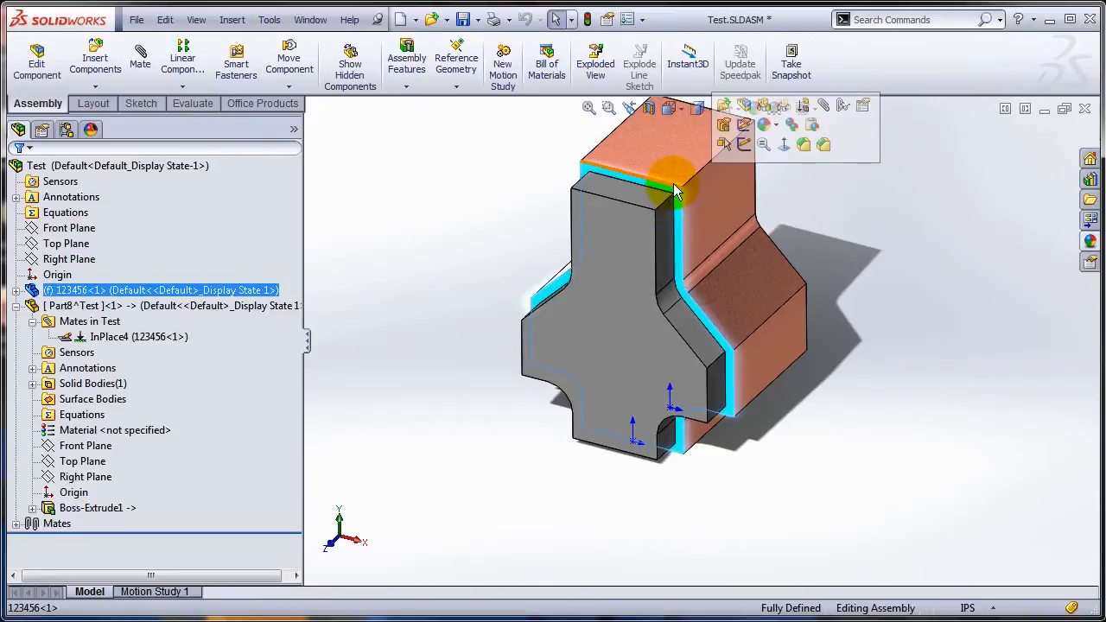
pyautogui.click(361, 315)
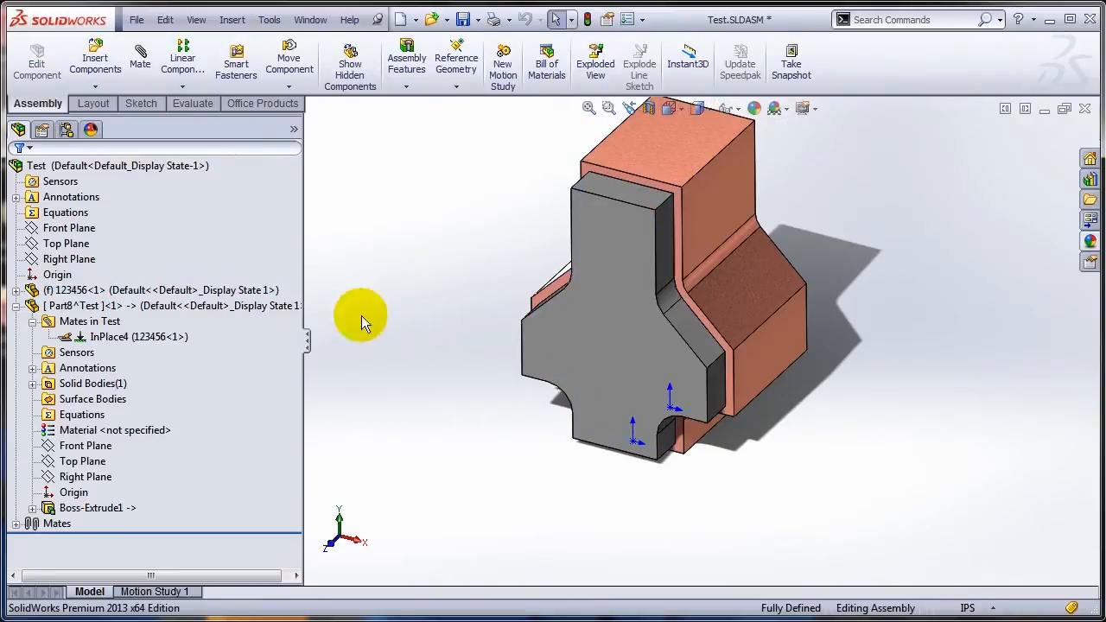
pyautogui.click(33, 508)
pyautogui.click(102, 524)
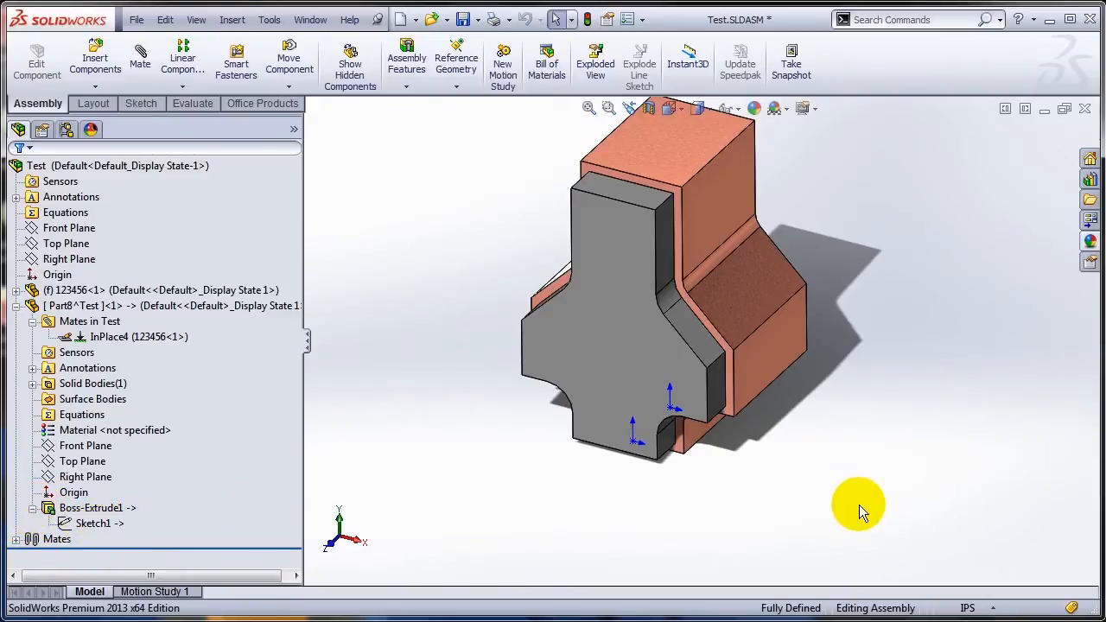
pyautogui.scroll(2, 856, 503)
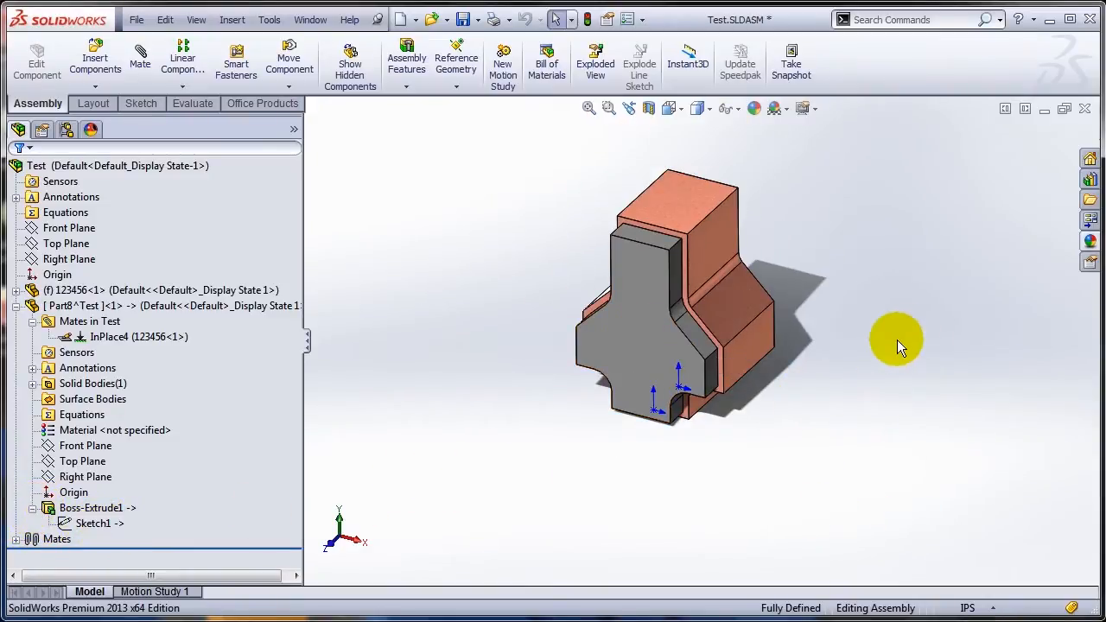
pyautogui.click(121, 337)
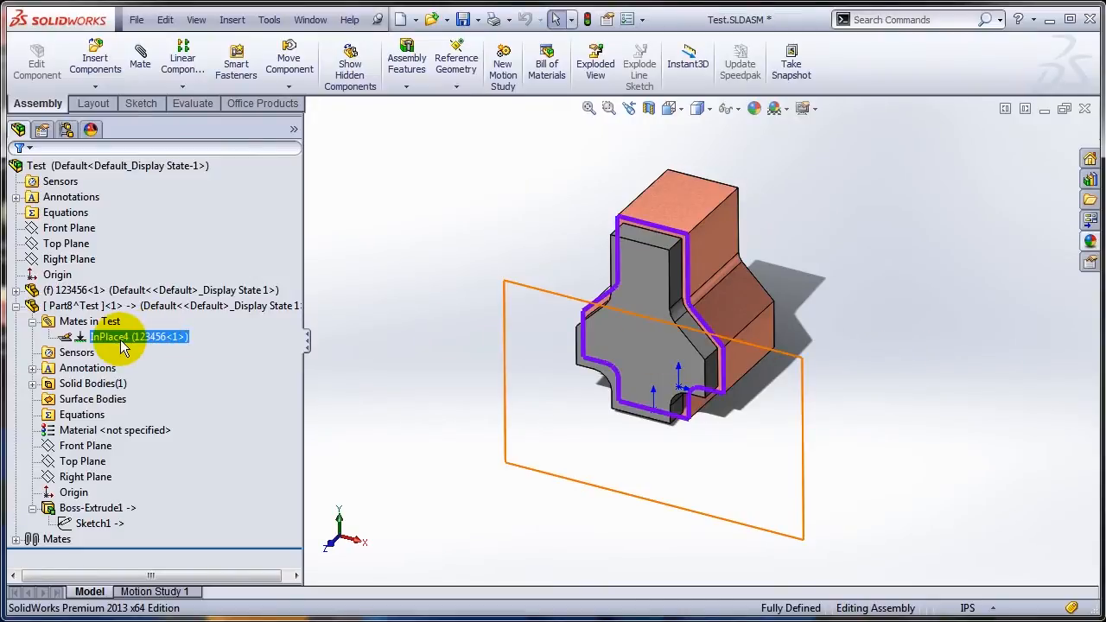
pyautogui.rightClick(120, 340)
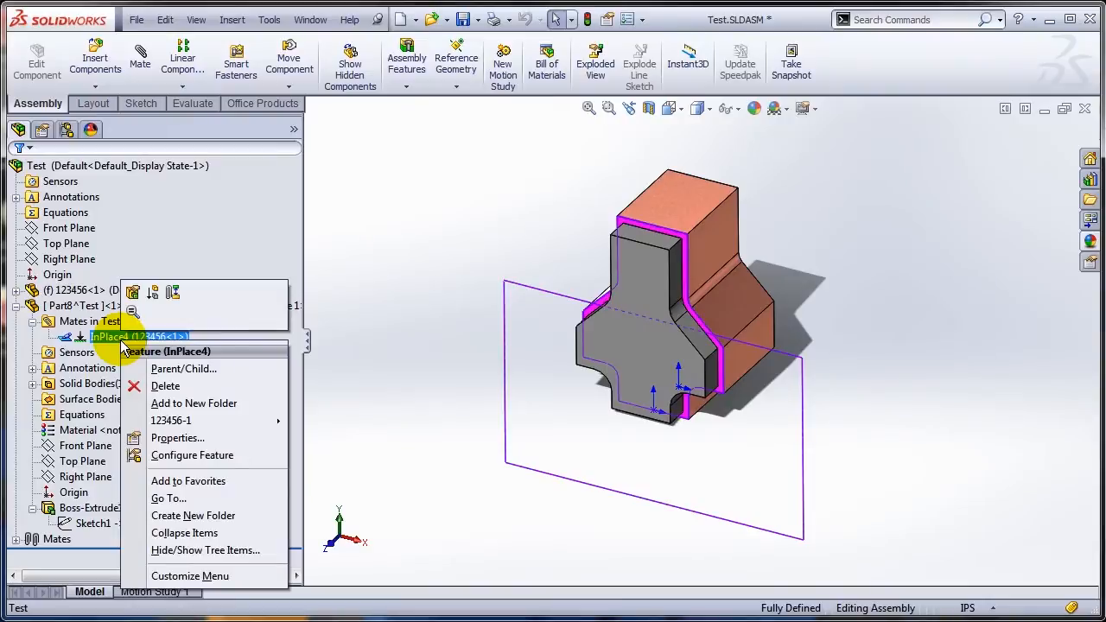
pyautogui.click(166, 386)
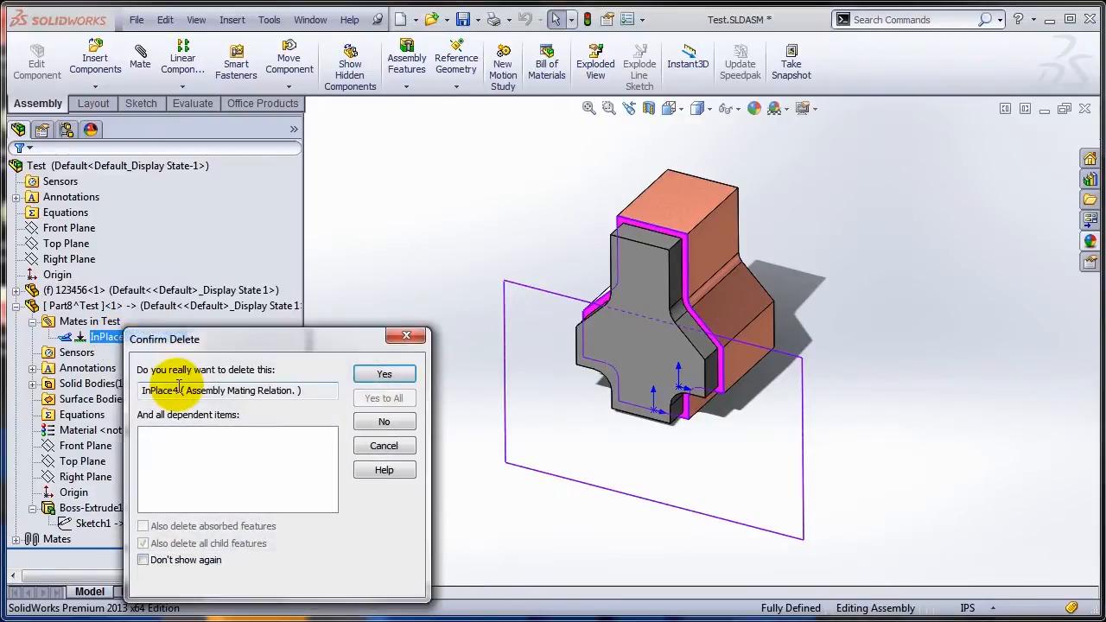
pyautogui.click(398, 444)
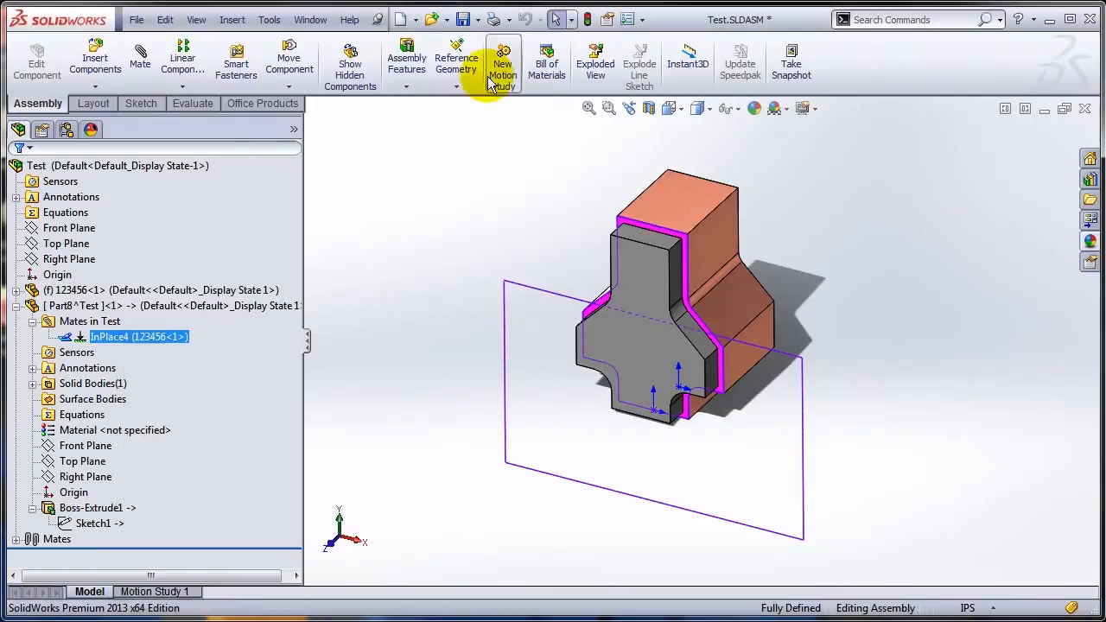
# Save the assembly, storing the virtual component internally
pyautogui.click(464, 19)
pyautogui.click(344, 268)
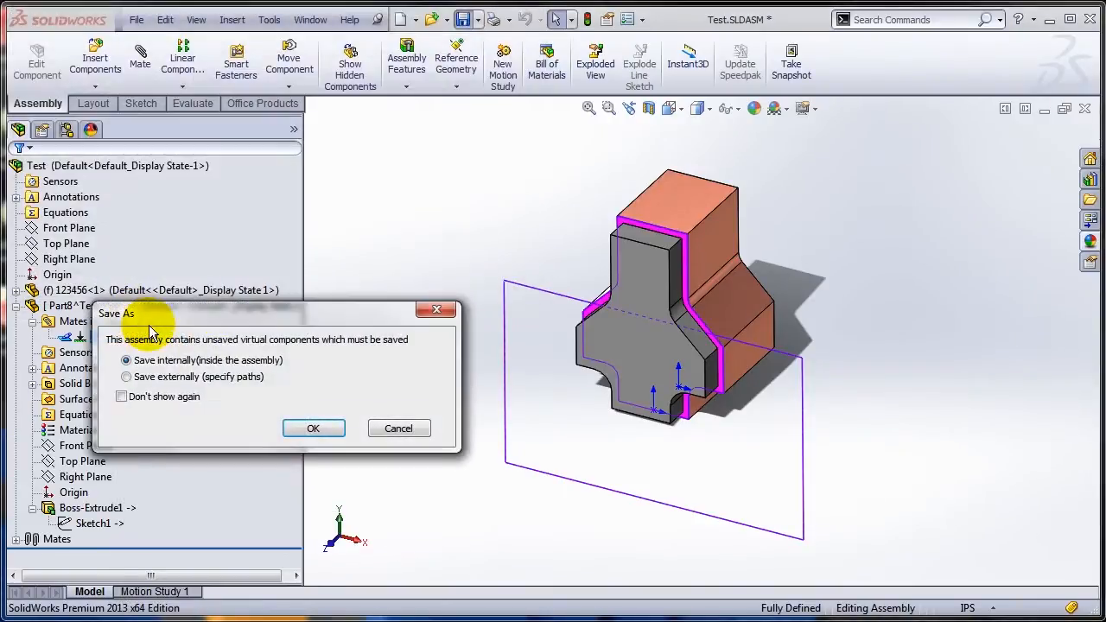
pyautogui.click(314, 430)
# Delete the new part's InPlace mate while keeping its base sketch's references to the assembly
pyautogui.rightClick(158, 337)
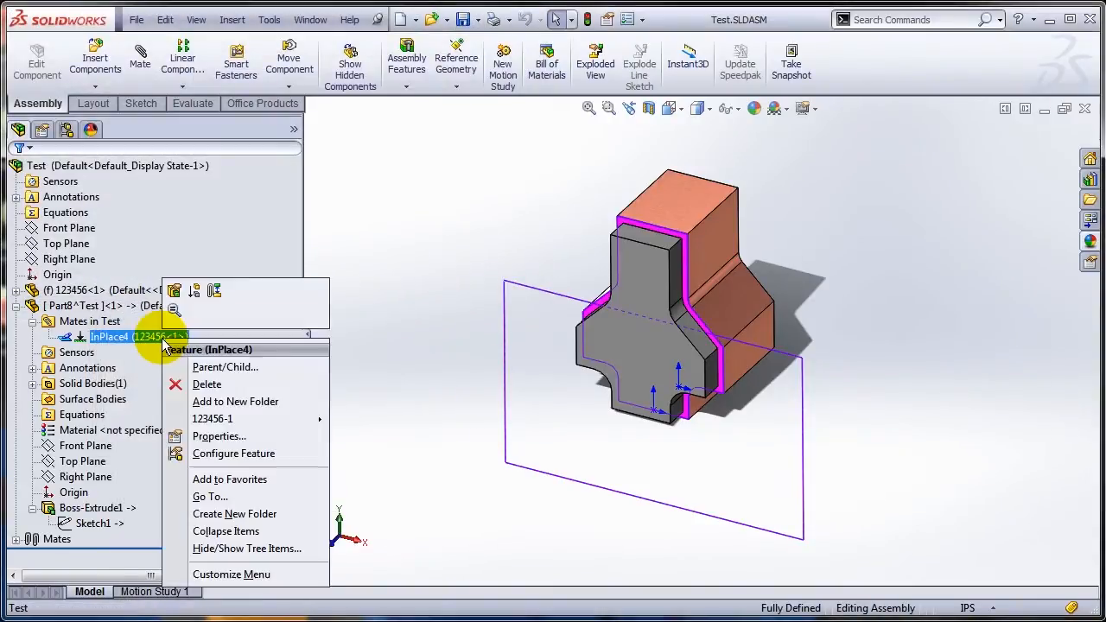
pyautogui.click(207, 385)
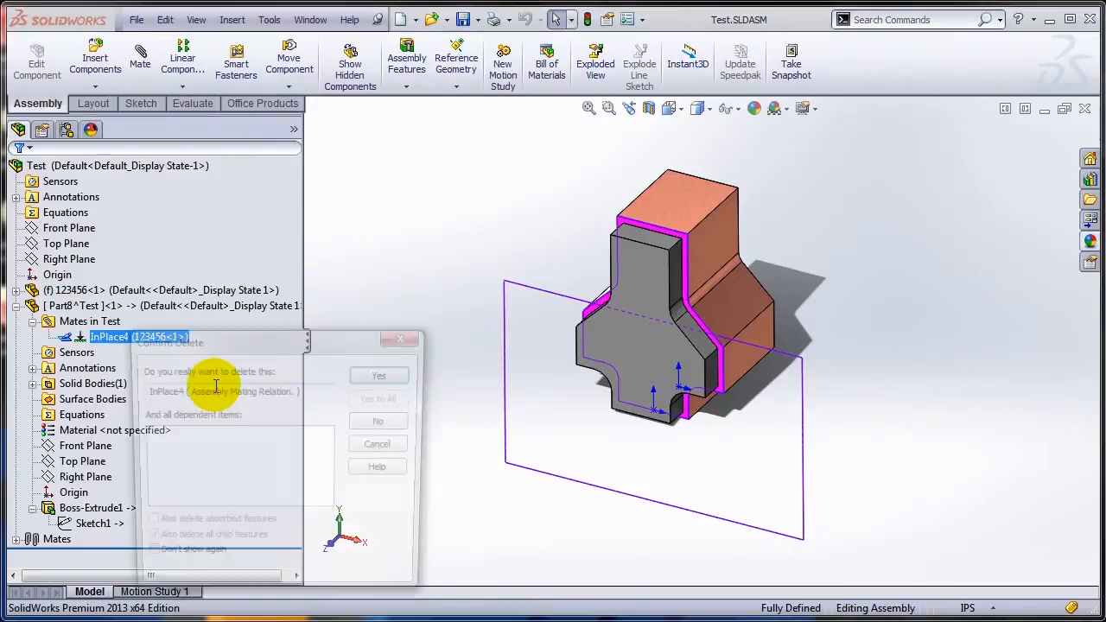
pyautogui.click(389, 380)
pyautogui.moveTo(351, 408); pyautogui.dragTo(454, 181)
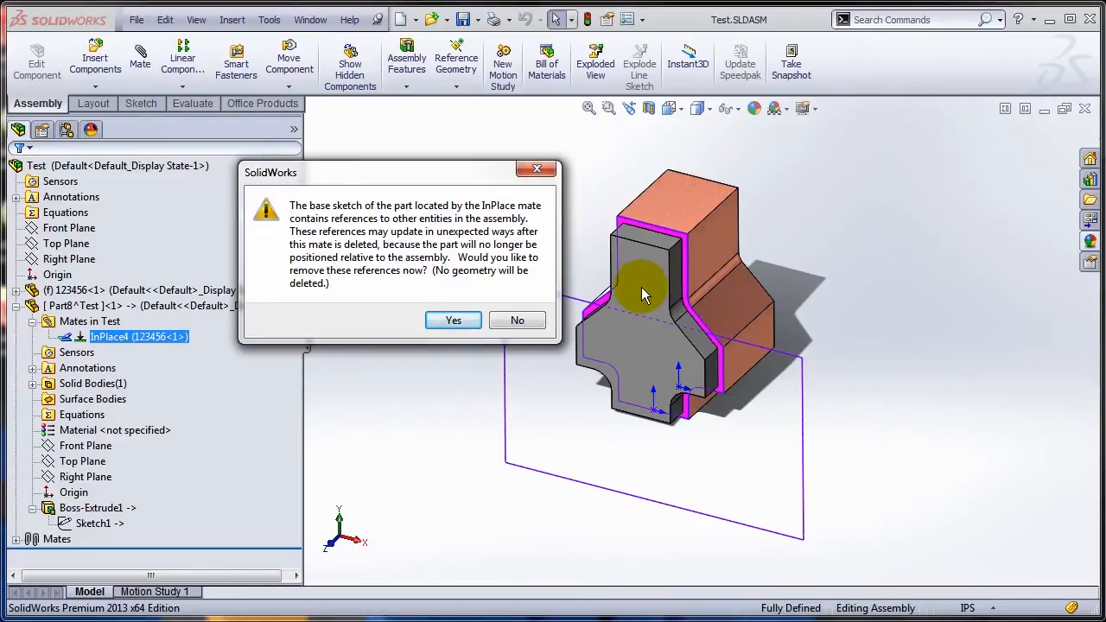
pyautogui.click(516, 323)
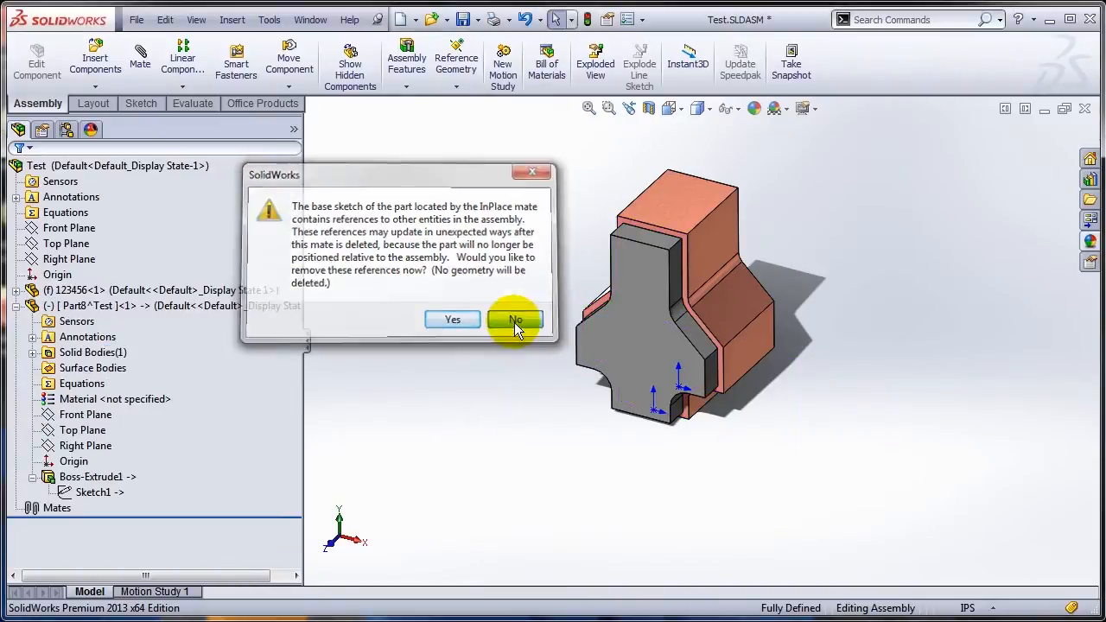
# Move and tilt the freed new part down away from the block's front face, and rebuild the assembly
pyautogui.click(130, 399)
pyautogui.moveTo(616, 316); pyautogui.dragTo(684, 455)
pyautogui.click(858, 440)
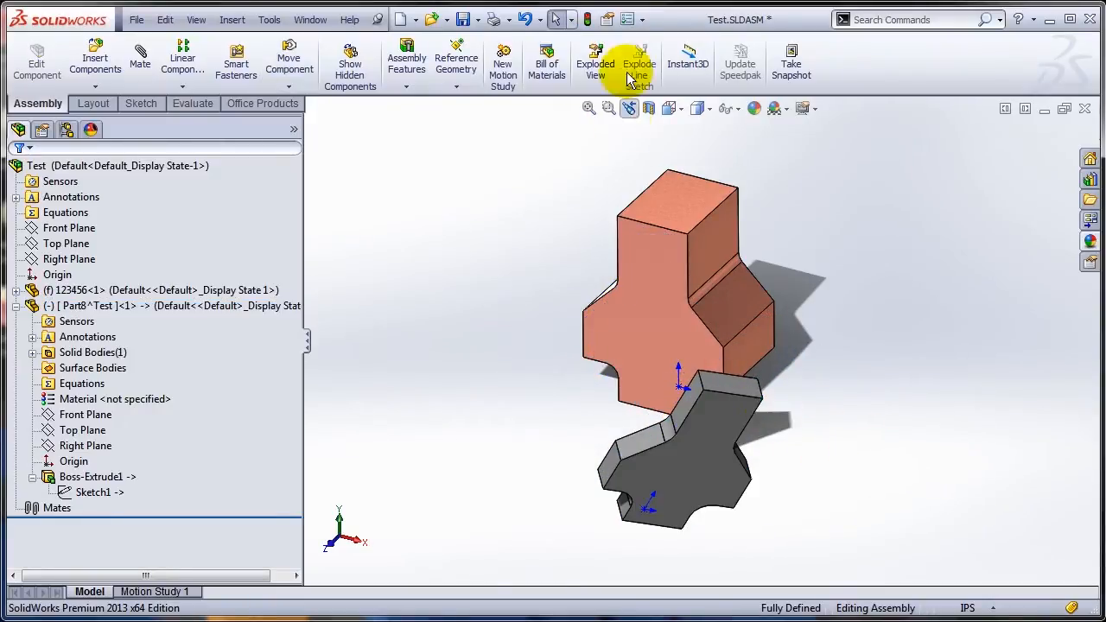
pyautogui.click(589, 20)
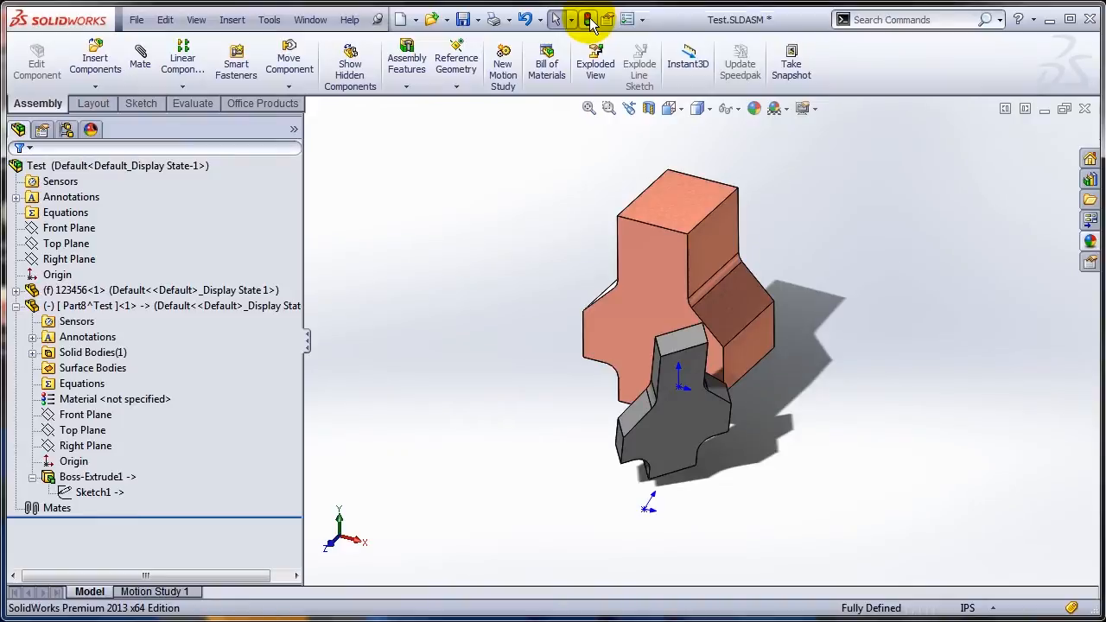
pyautogui.moveTo(1001, 457); pyautogui.dragTo(983, 372, button='middle')
# Examine the new part's base sketch and its external relations face-on and from an angle, and return to the assembly without changes
pyautogui.click(105, 495)
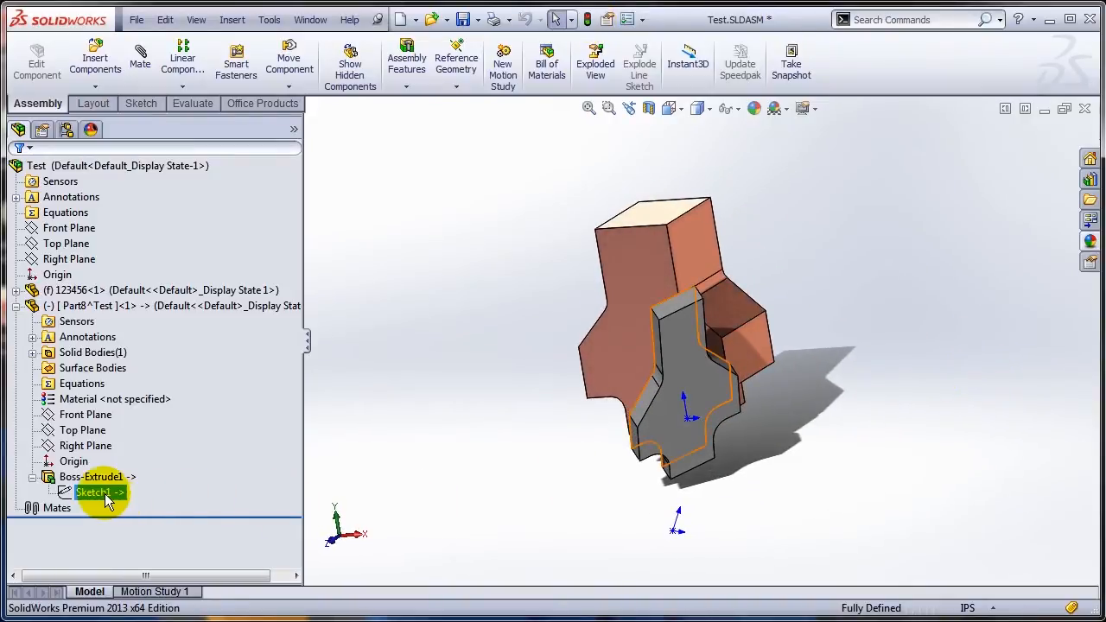
pyautogui.rightClick(103, 494)
pyautogui.click(112, 446)
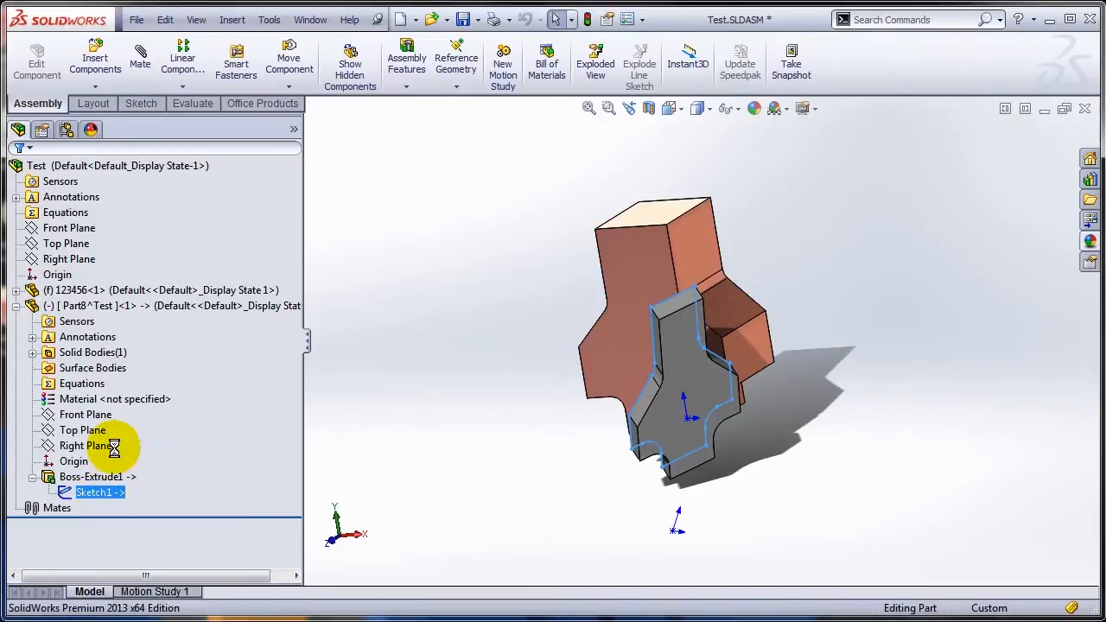
pyautogui.click(393, 491)
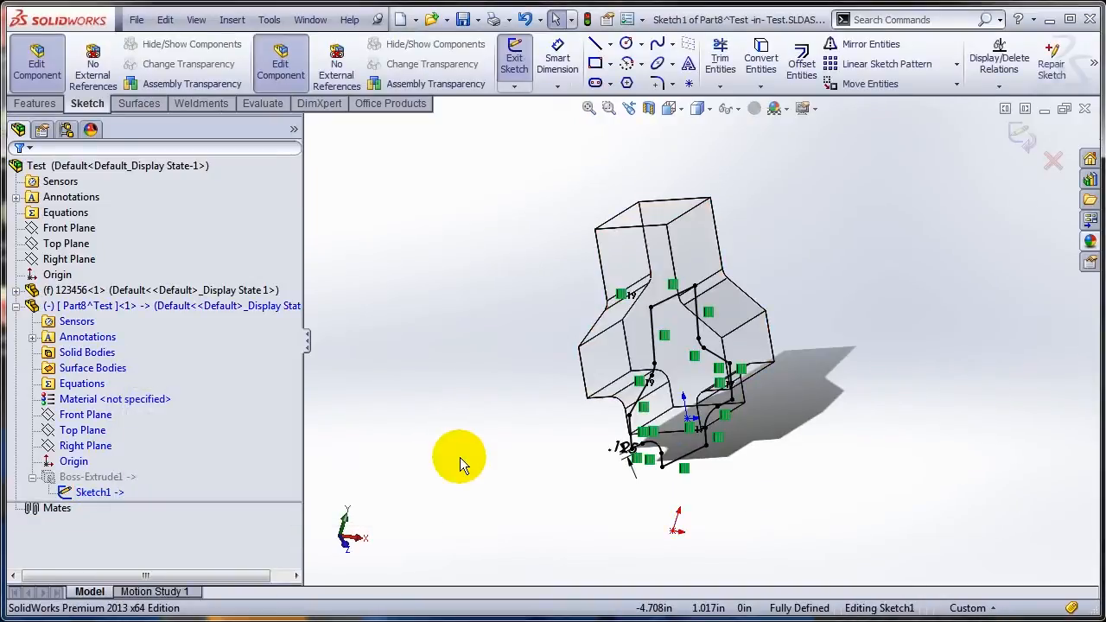
pyautogui.press('space')
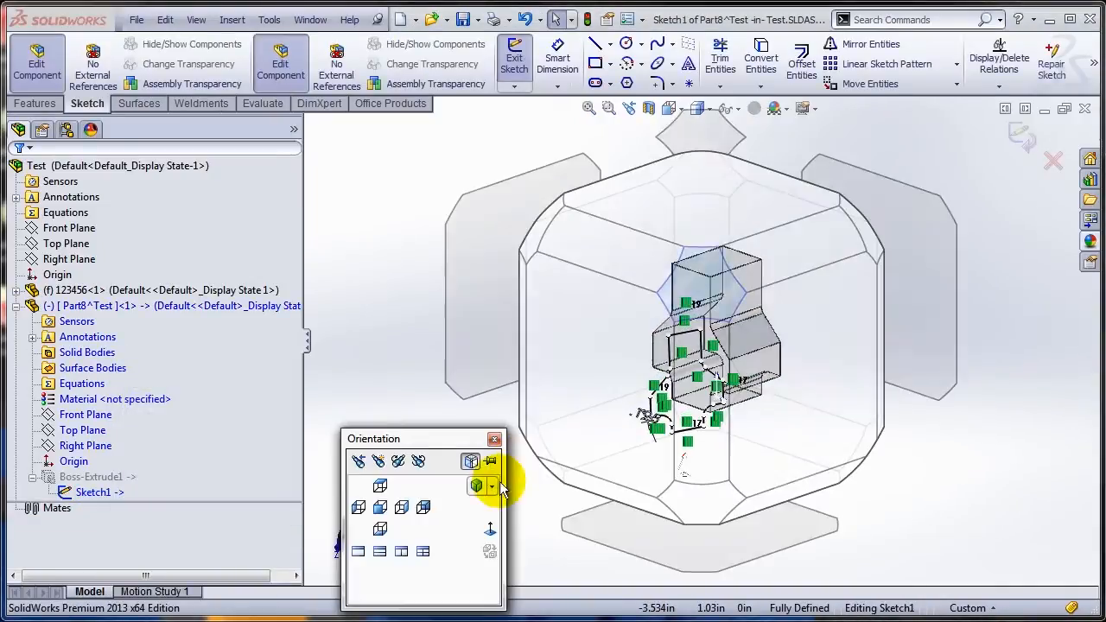
pyautogui.click(491, 530)
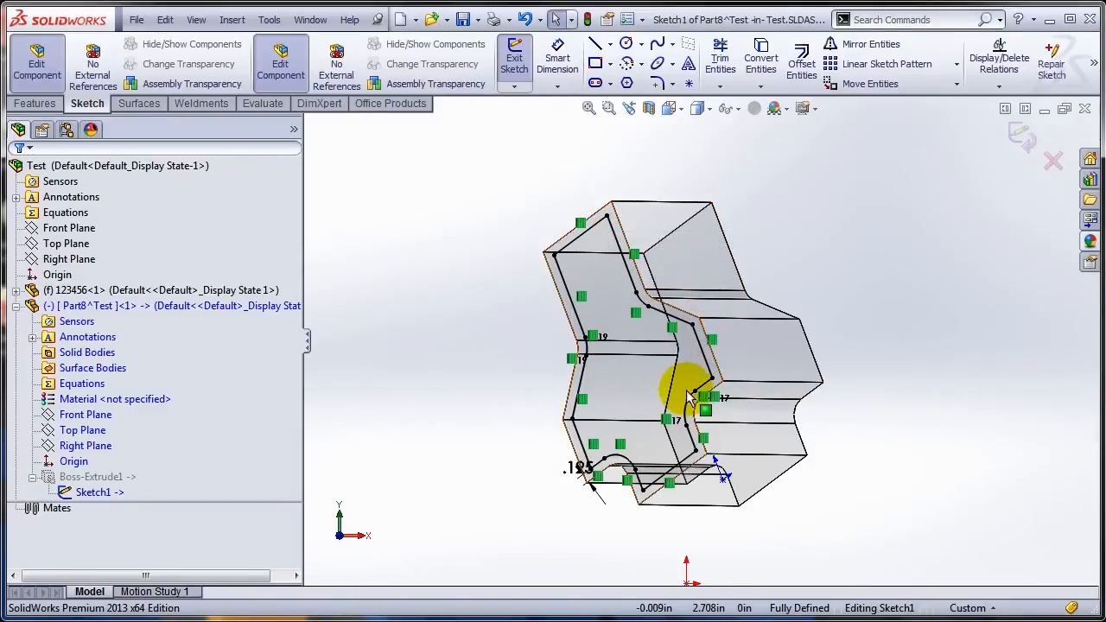
pyautogui.moveTo(461, 353); pyautogui.dragTo(532, 370, button='middle')
pyautogui.click(1021, 135)
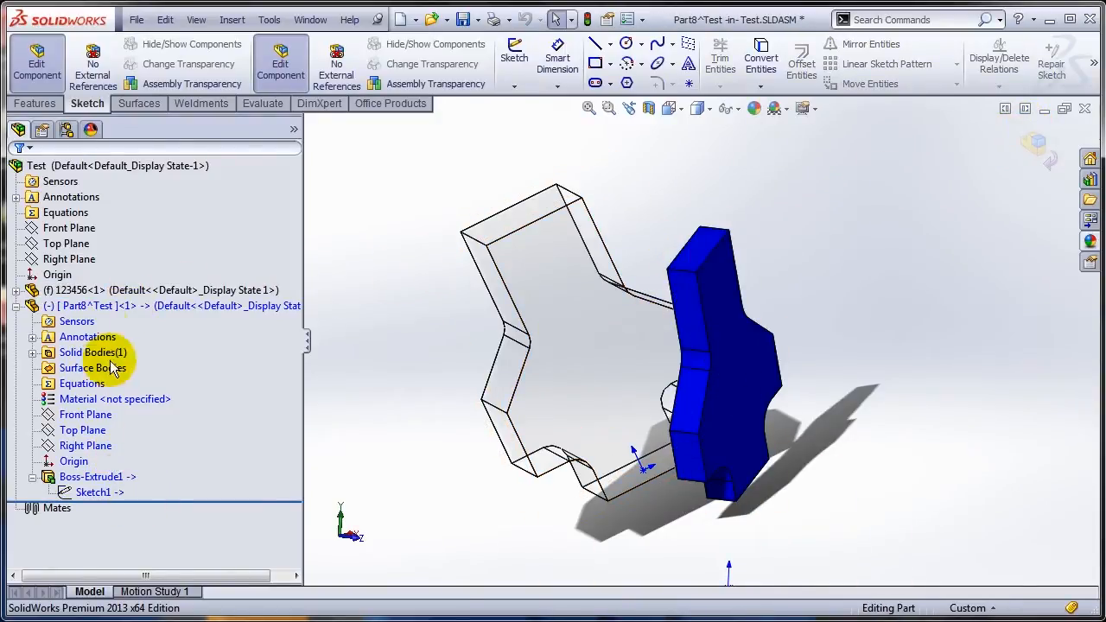
pyautogui.click(1038, 141)
pyautogui.moveTo(920, 231); pyautogui.dragTo(567, 134, button='middle')
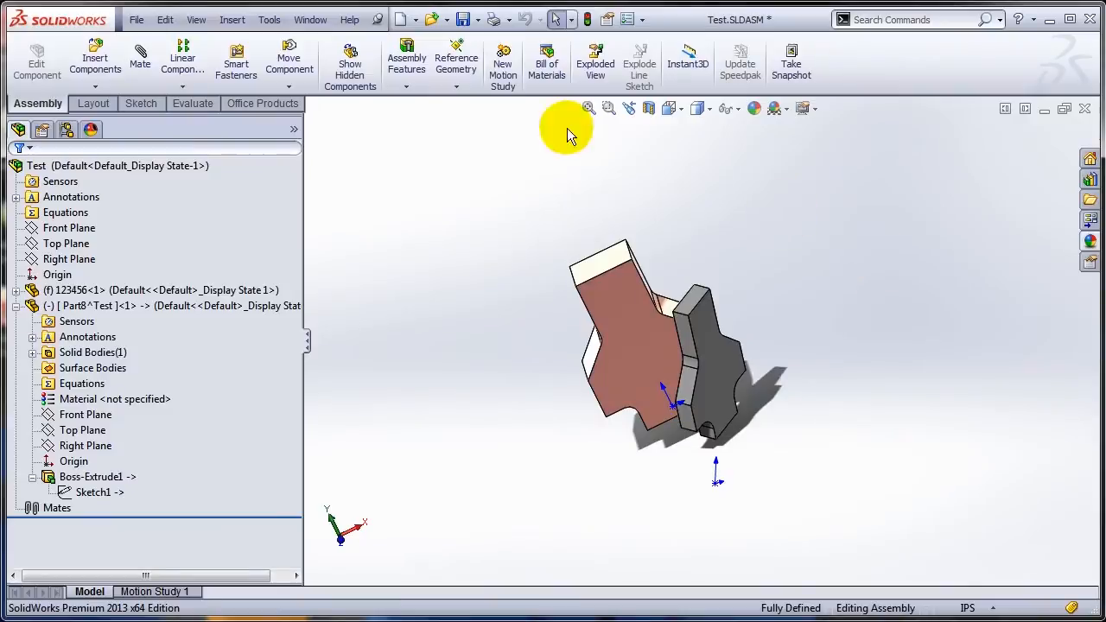
# Reload Test.SLDASM from disk, discarding the unsaved changes
pyautogui.click(136, 20)
pyautogui.click(221, 371)
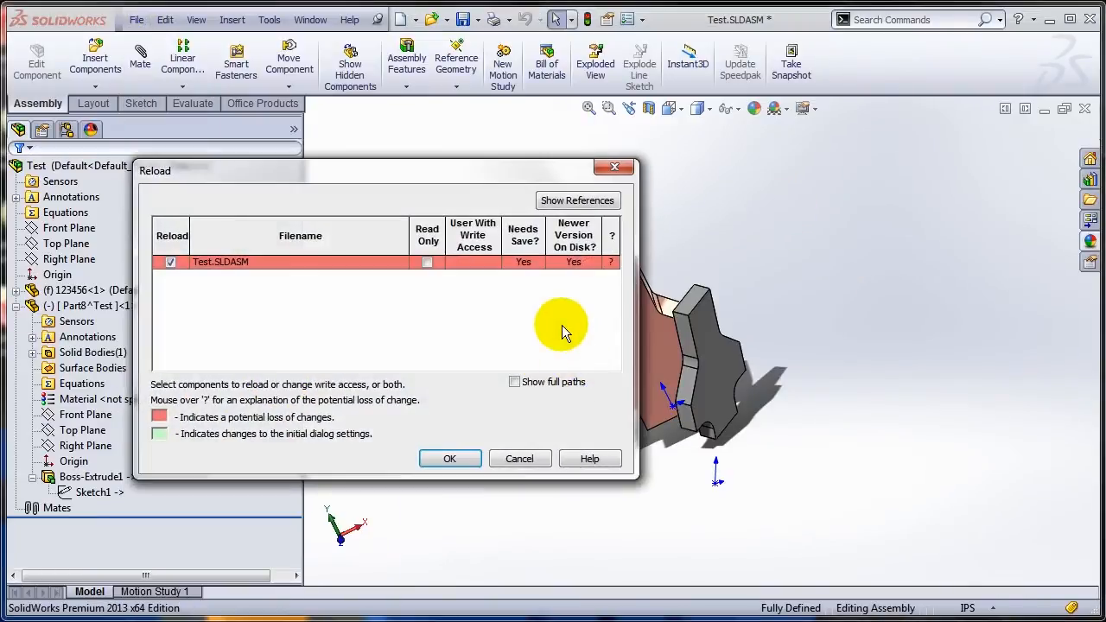
pyautogui.click(465, 462)
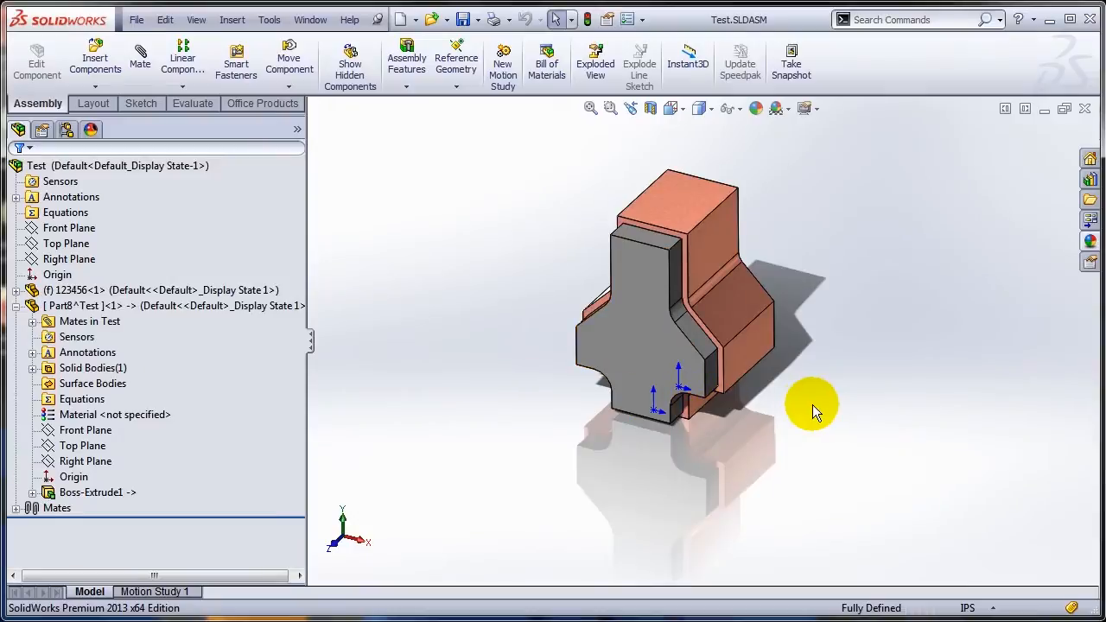
# Place a tilted copy of the in-context part beside the block and suppress the original instance on the block's face
pyautogui.scroll(-2, 876, 322)
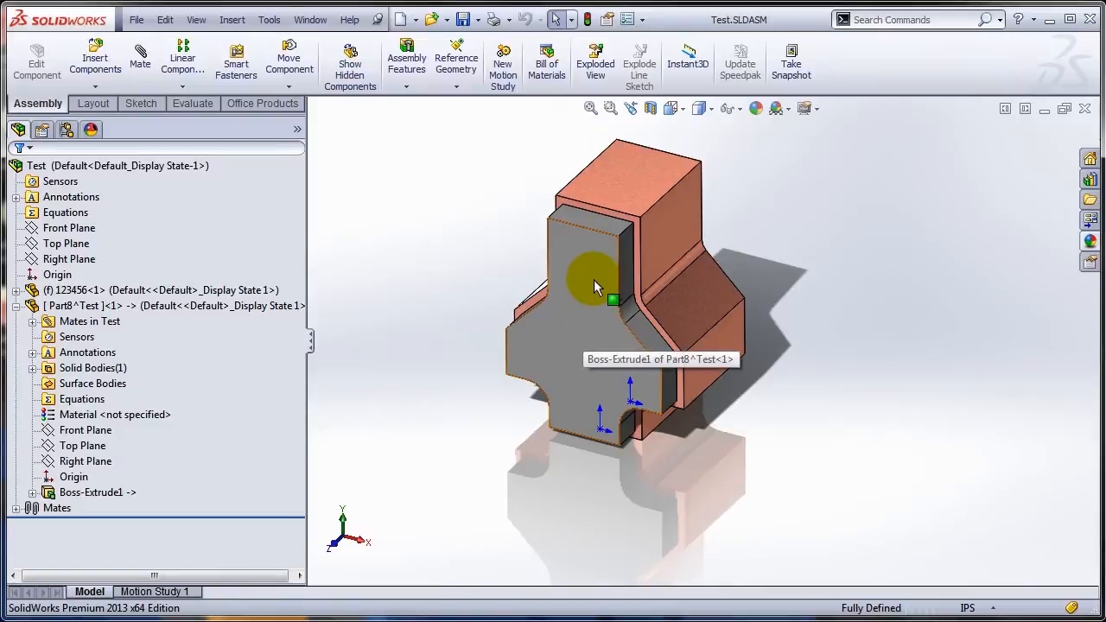
pyautogui.keyDown('ctrl'); pyautogui.moveTo(589, 308); pyautogui.dragTo(845, 318); pyautogui.keyUp('ctrl')
pyautogui.moveTo(830, 329); pyautogui.dragTo(891, 445, button='right')
pyautogui.click(891, 445)
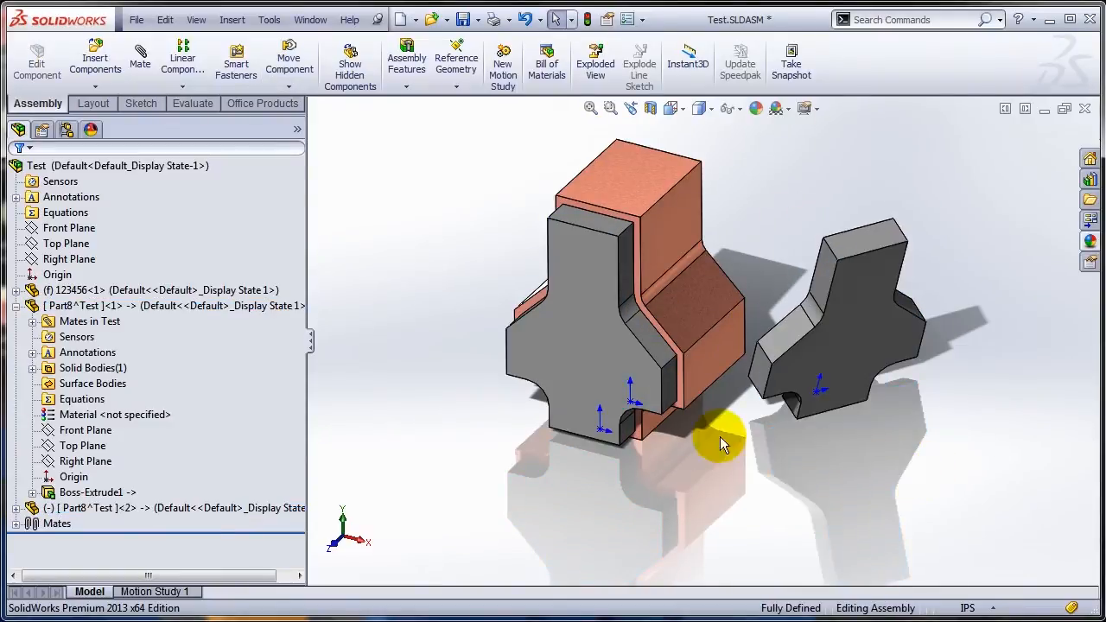
pyautogui.click(586, 273)
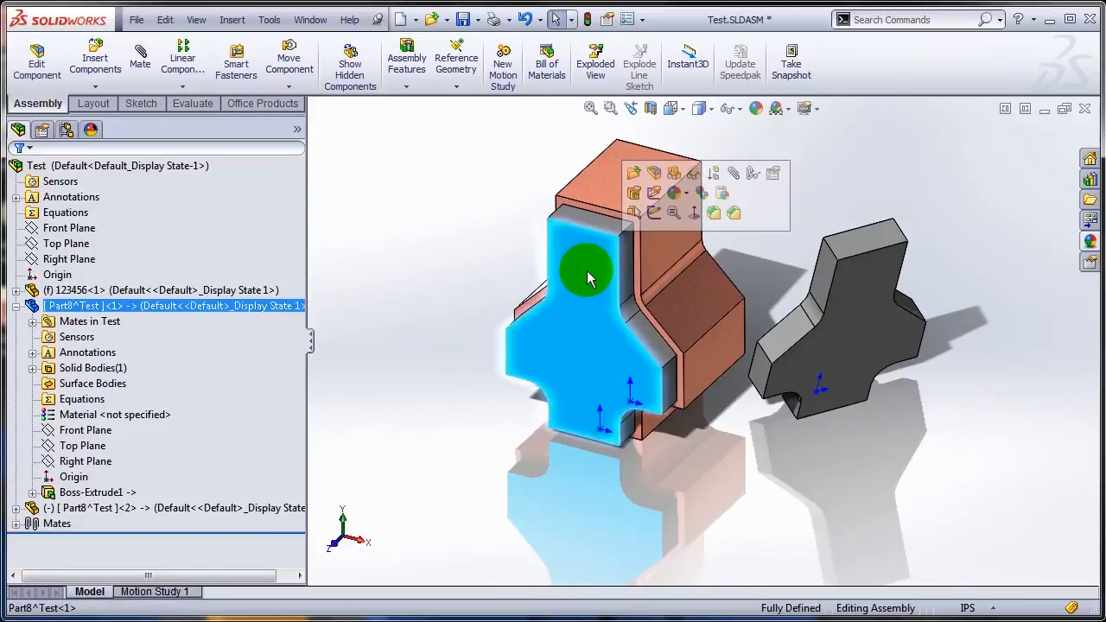
pyautogui.click(715, 174)
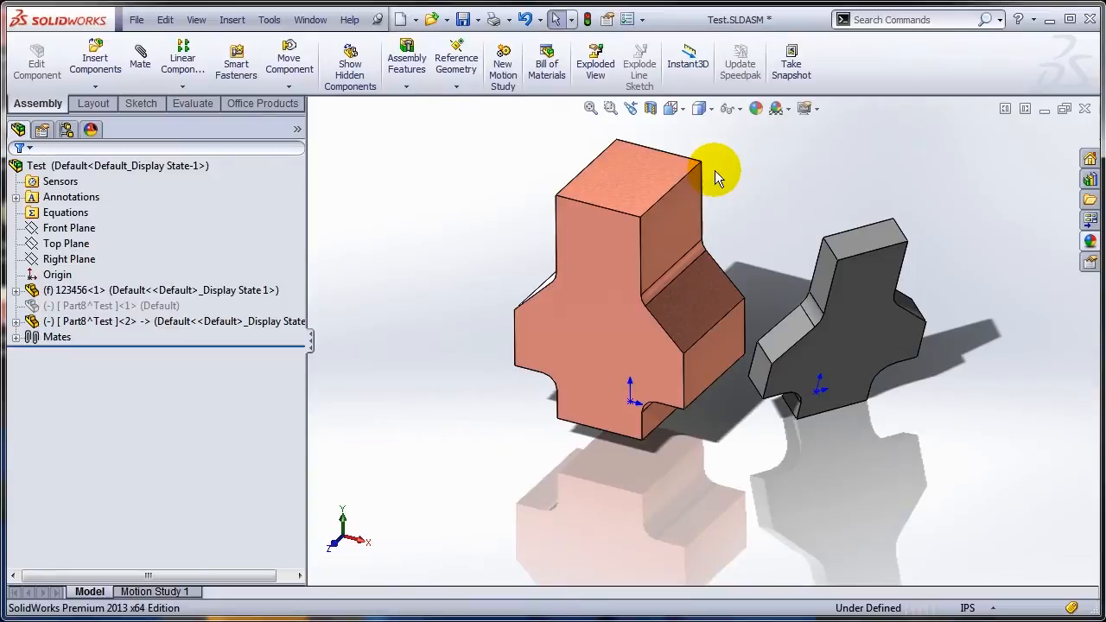
# Set the block's overall height to 3.5 in, rebuild the assembly, and unsuppress the original in-context part
pyautogui.doubleClick(610, 174)
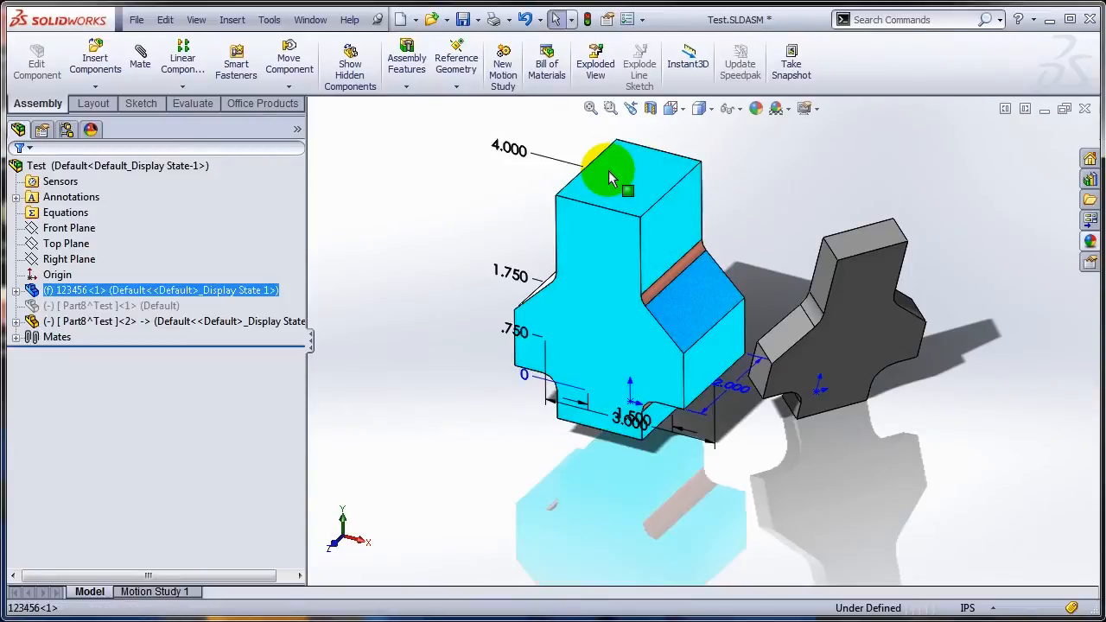
pyautogui.doubleClick(509, 149)
pyautogui.write('3.5')
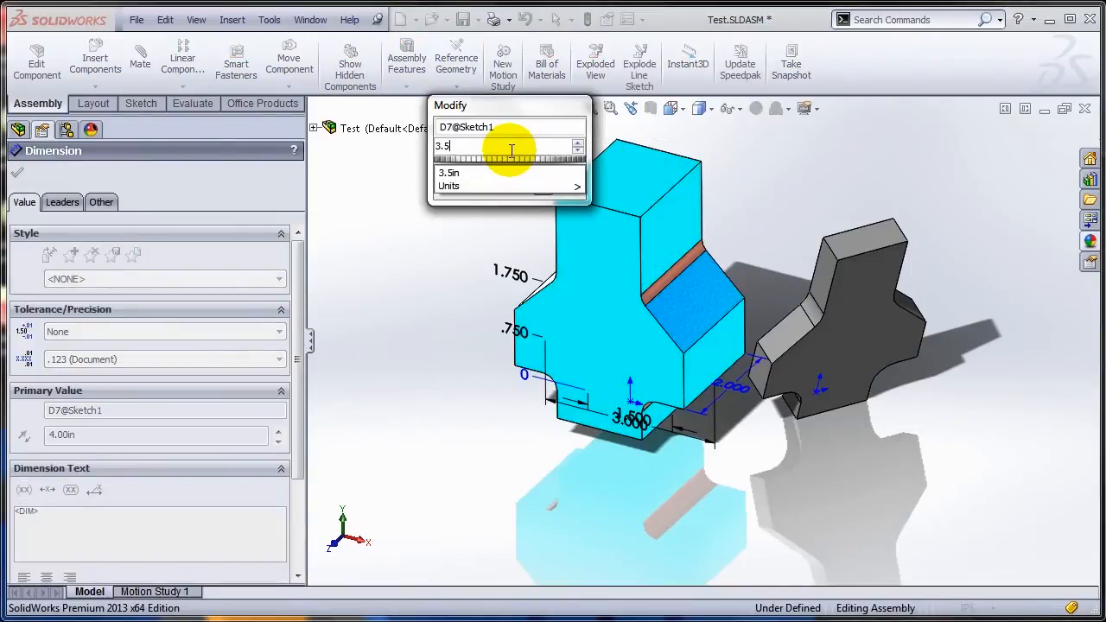
pyautogui.press('Return')
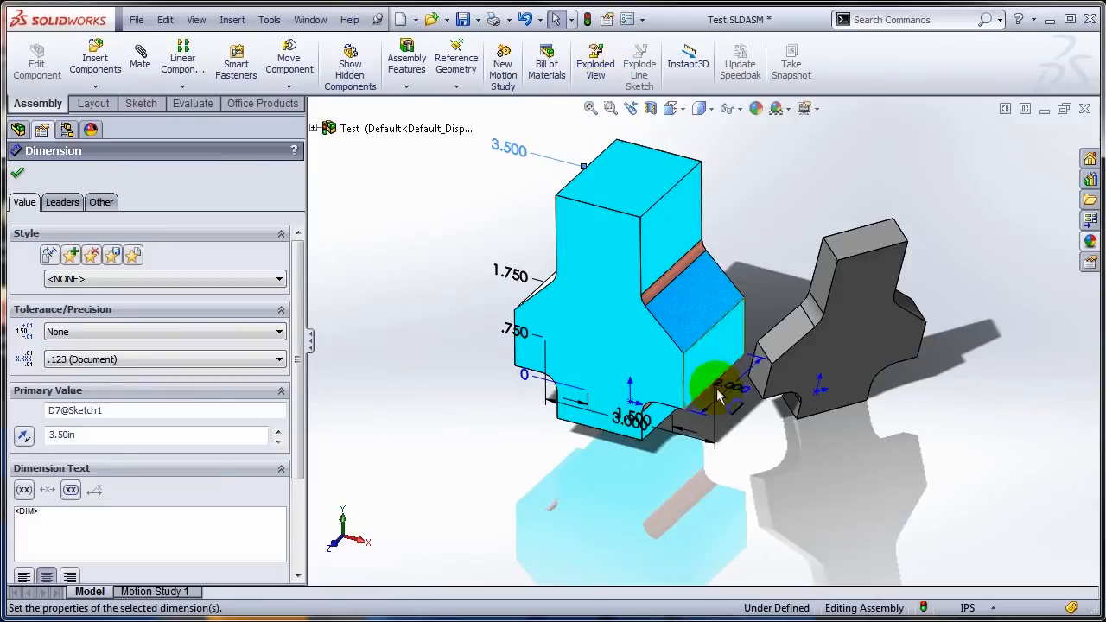
pyautogui.click(587, 19)
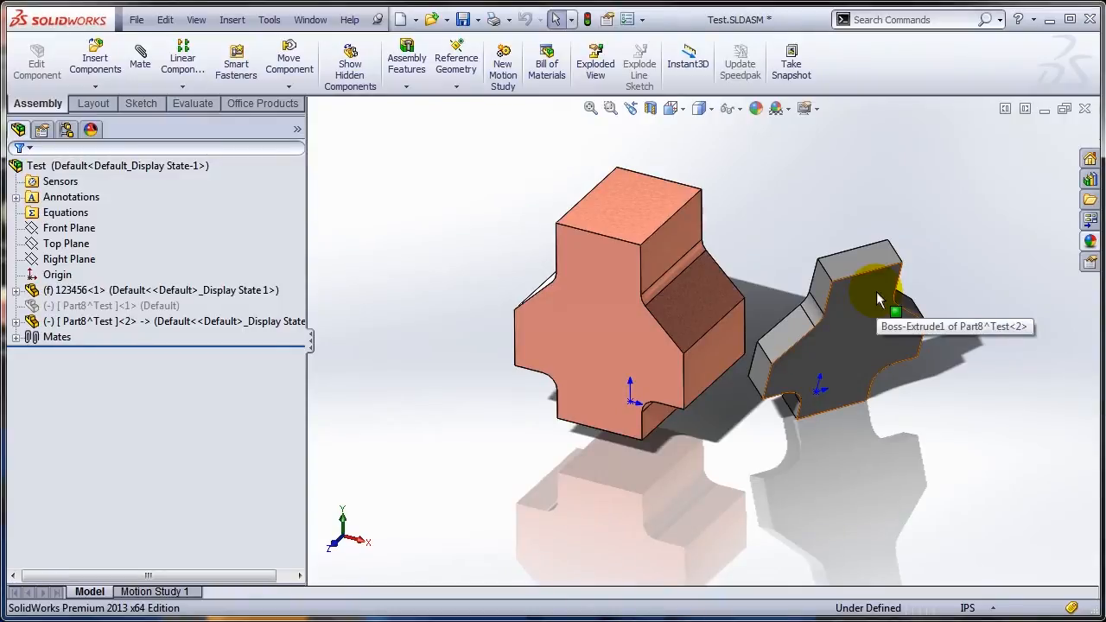
pyautogui.rightClick(145, 305)
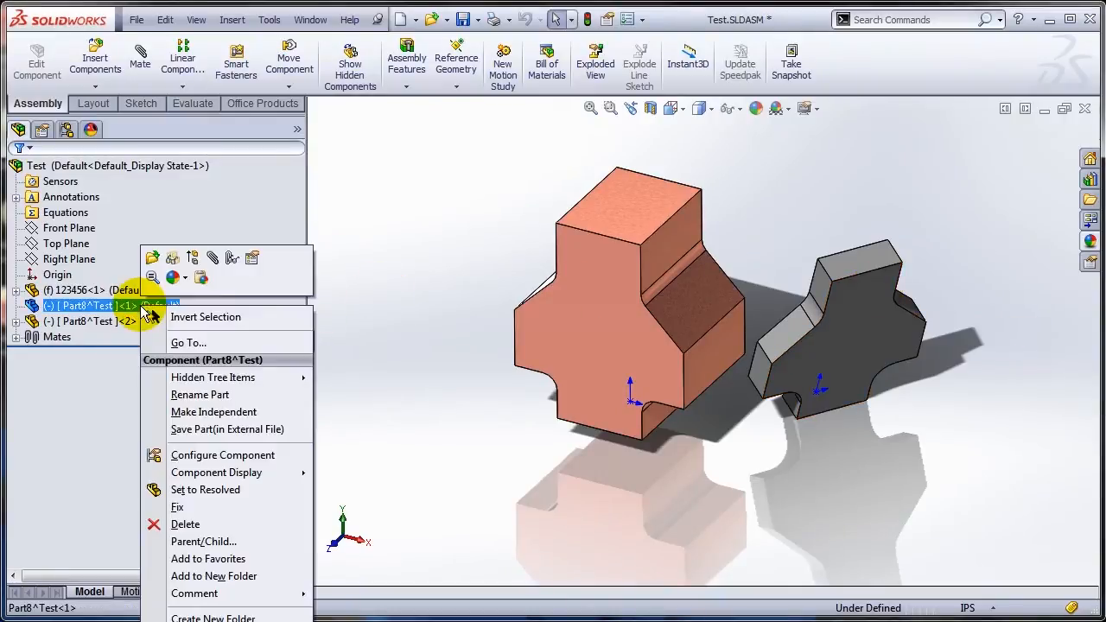
pyautogui.click(192, 255)
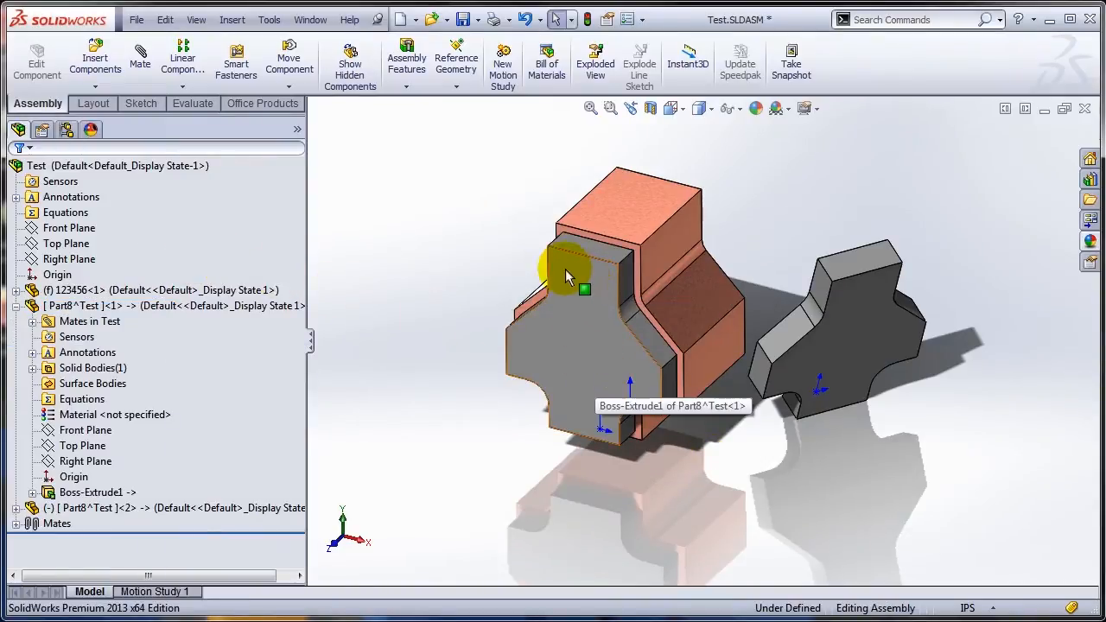
# Insert a new in-context part from the Part_IN template on the front face of the original gray part
pyautogui.click(96, 86)
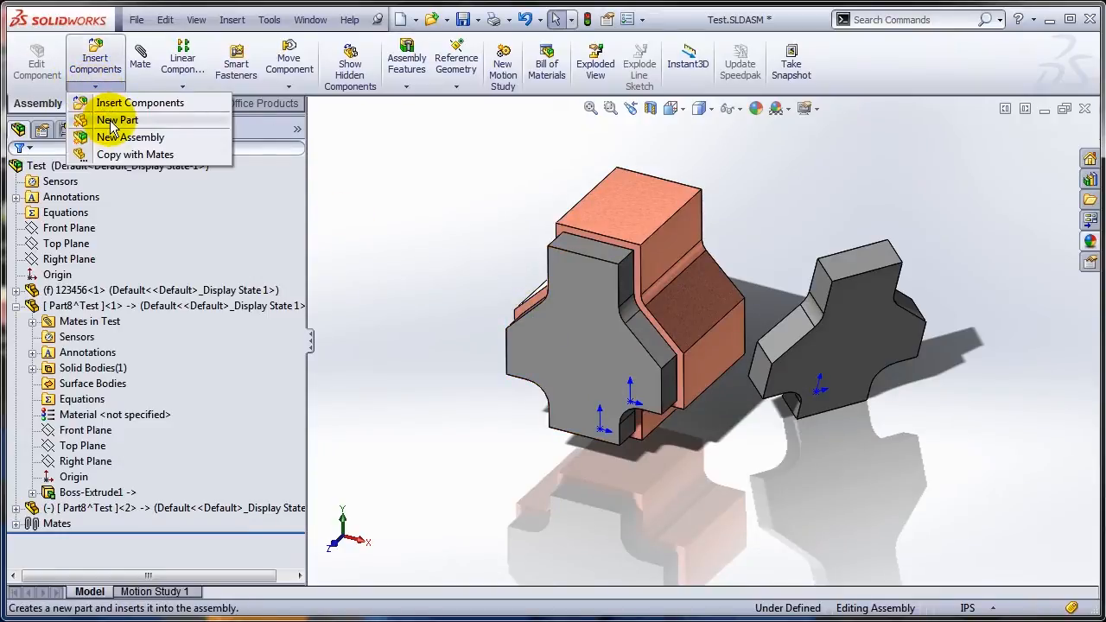
pyautogui.click(113, 120)
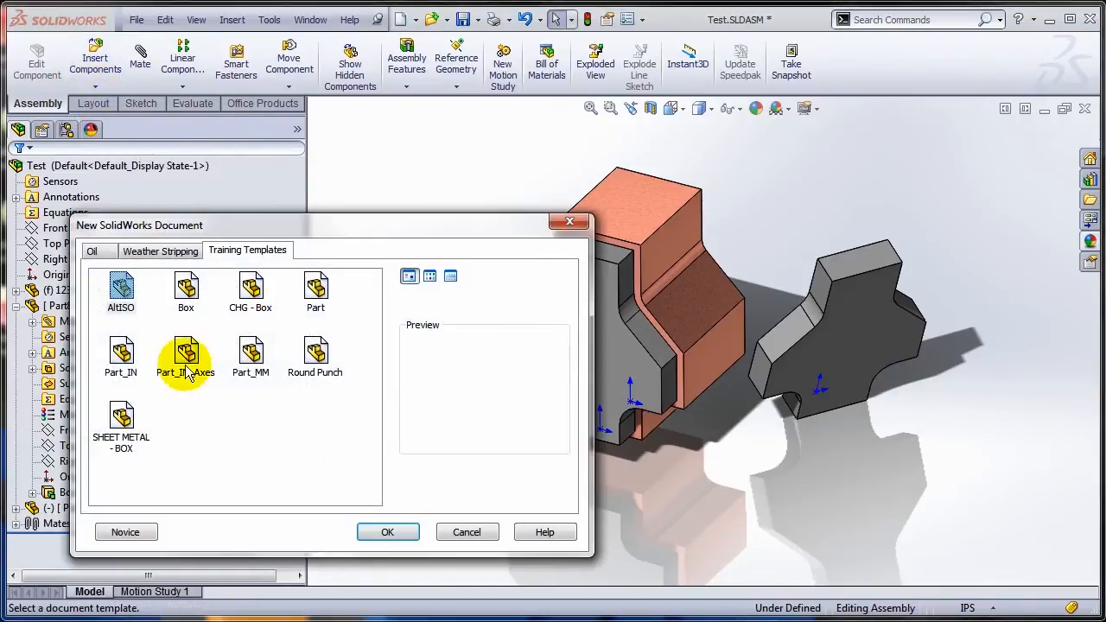
pyautogui.doubleClick(119, 353)
pyautogui.click(582, 337)
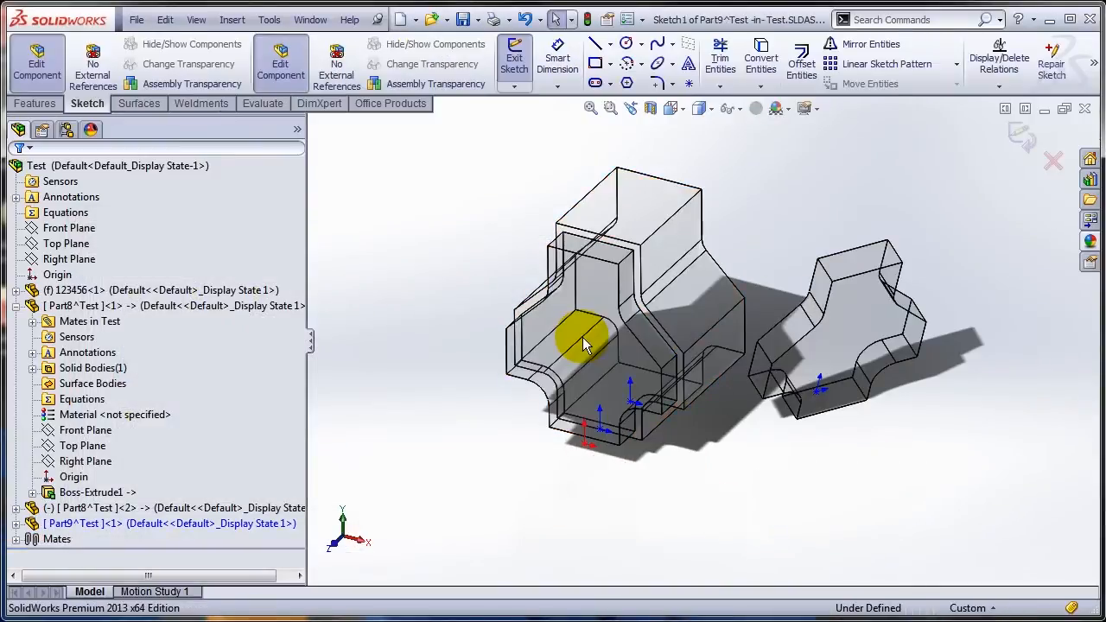
# Offset the gray part's front face outline inward in the new part's sketch
pyautogui.click(592, 279)
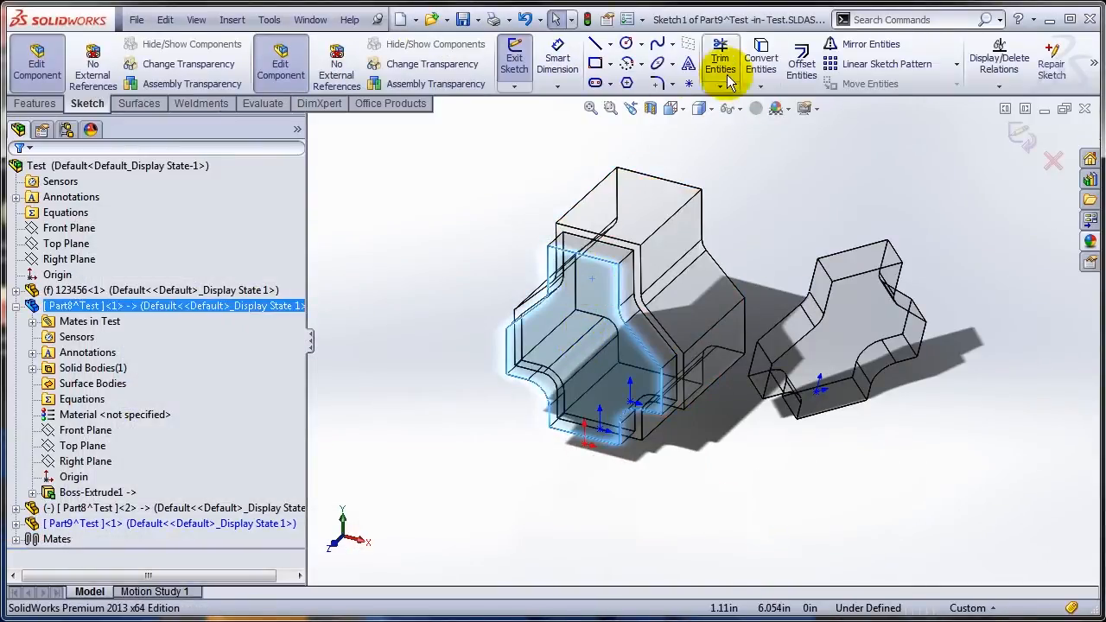
pyautogui.click(802, 65)
pyautogui.click(48, 262)
pyautogui.click(19, 173)
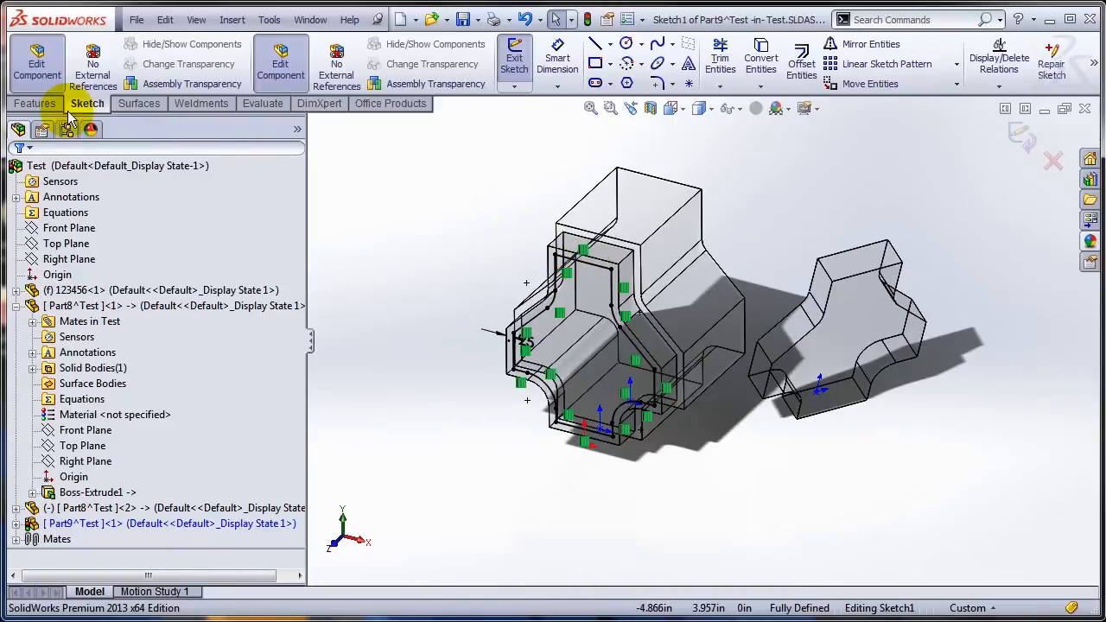
# Extrude the offset profile 0.75 in forward and return to editing the assembly
pyautogui.click(35, 103)
pyautogui.click(518, 59)
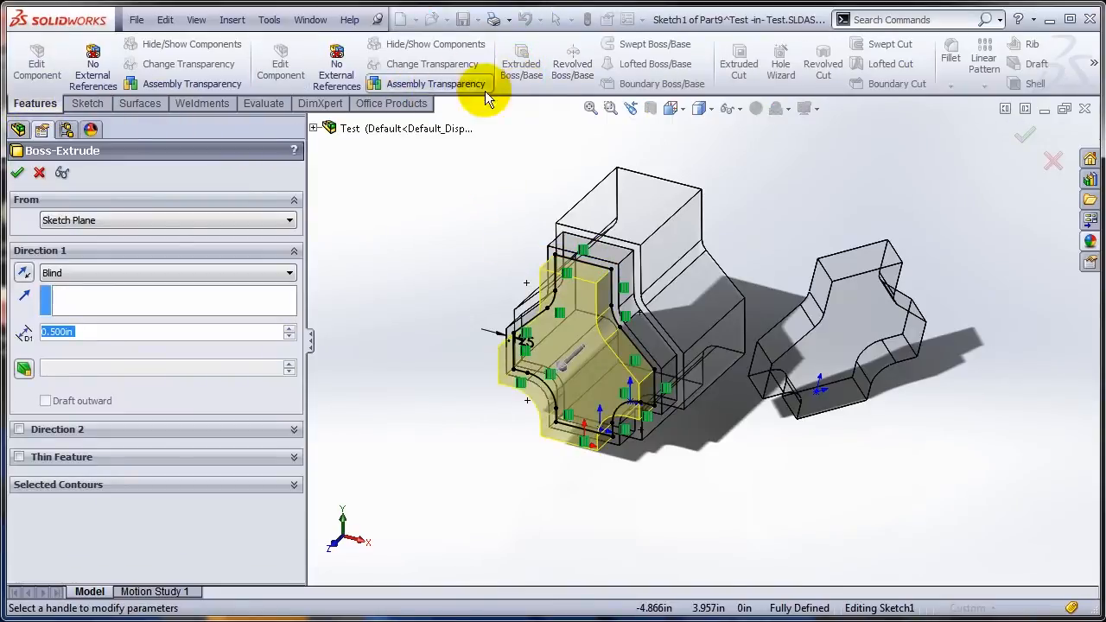
pyautogui.write('.7')
pyautogui.press('Return')
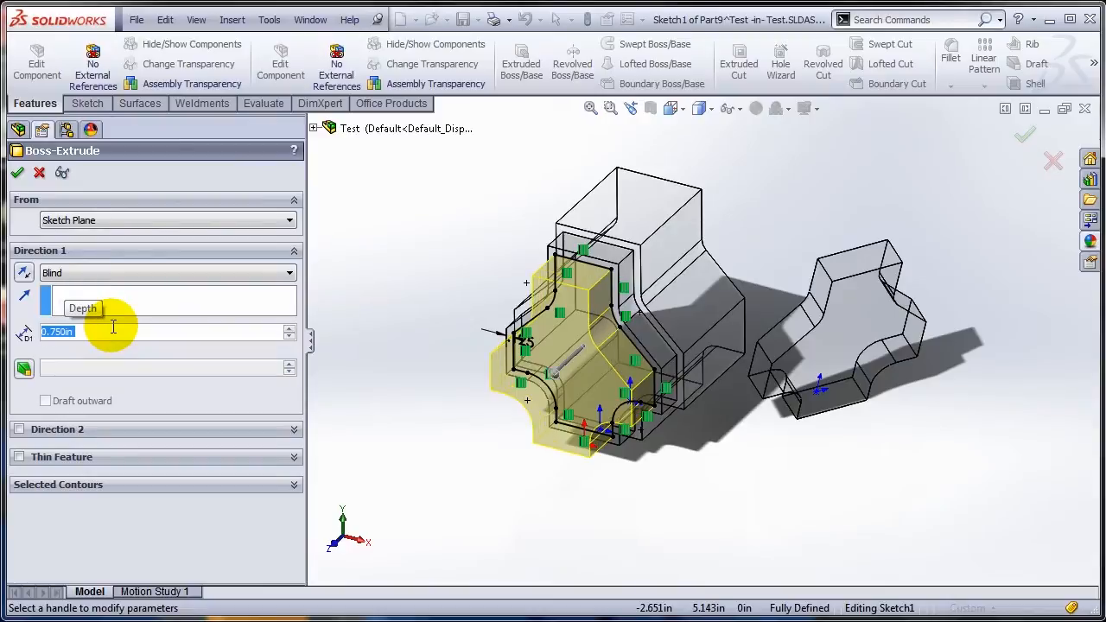
pyautogui.click(17, 173)
pyautogui.click(280, 63)
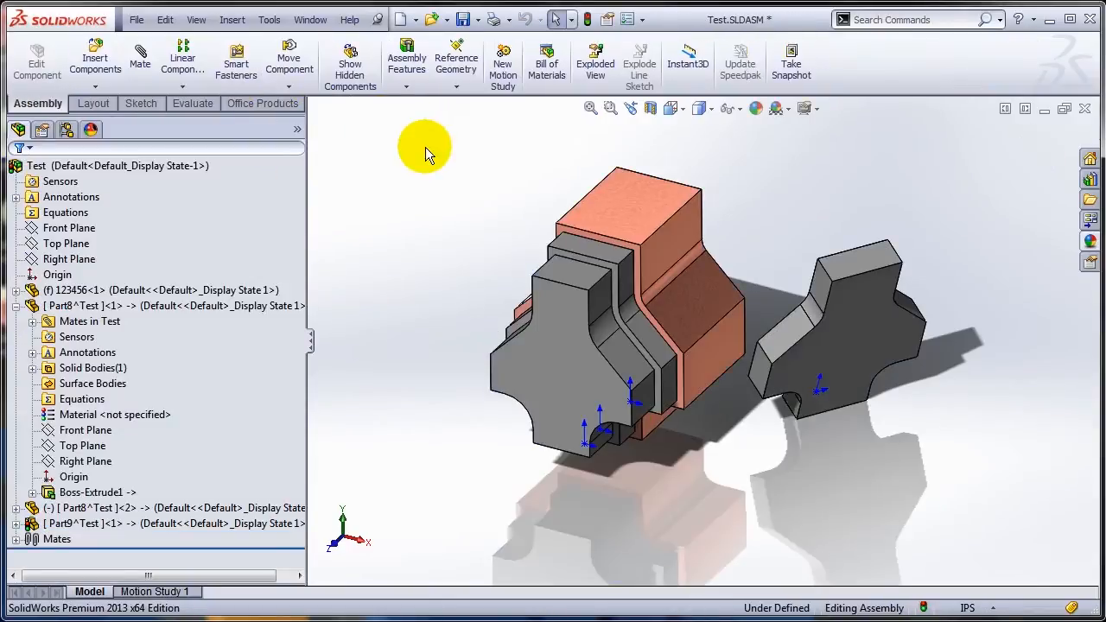
# Suppress the gray part between the block and the newest part, set the block's overall height to 4 in, and rebuild
pyautogui.rightClick(596, 246)
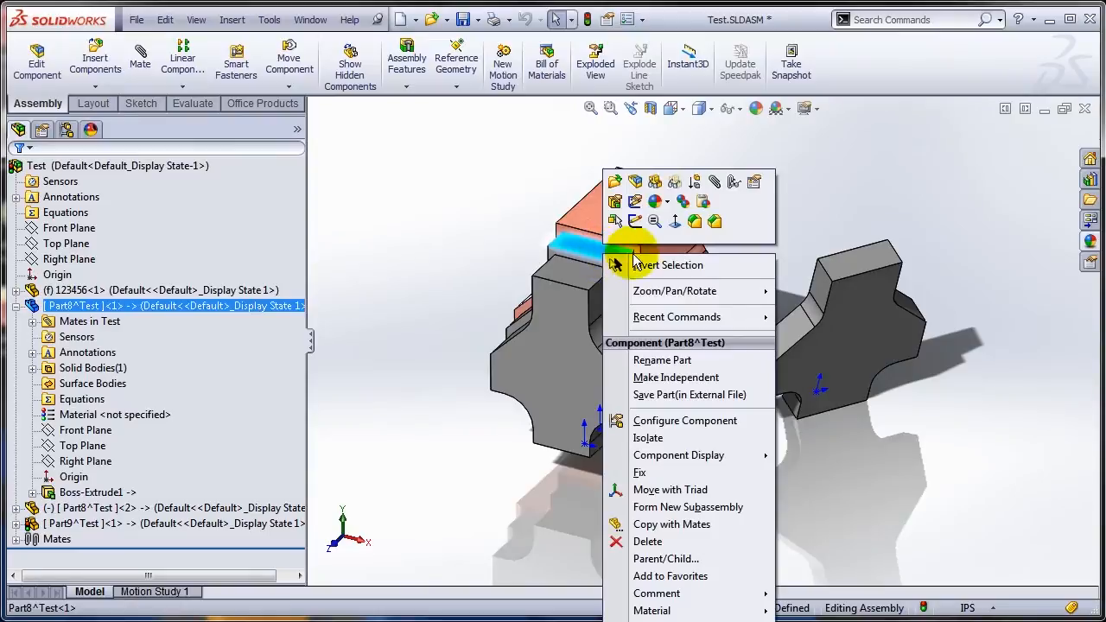
pyautogui.click(695, 183)
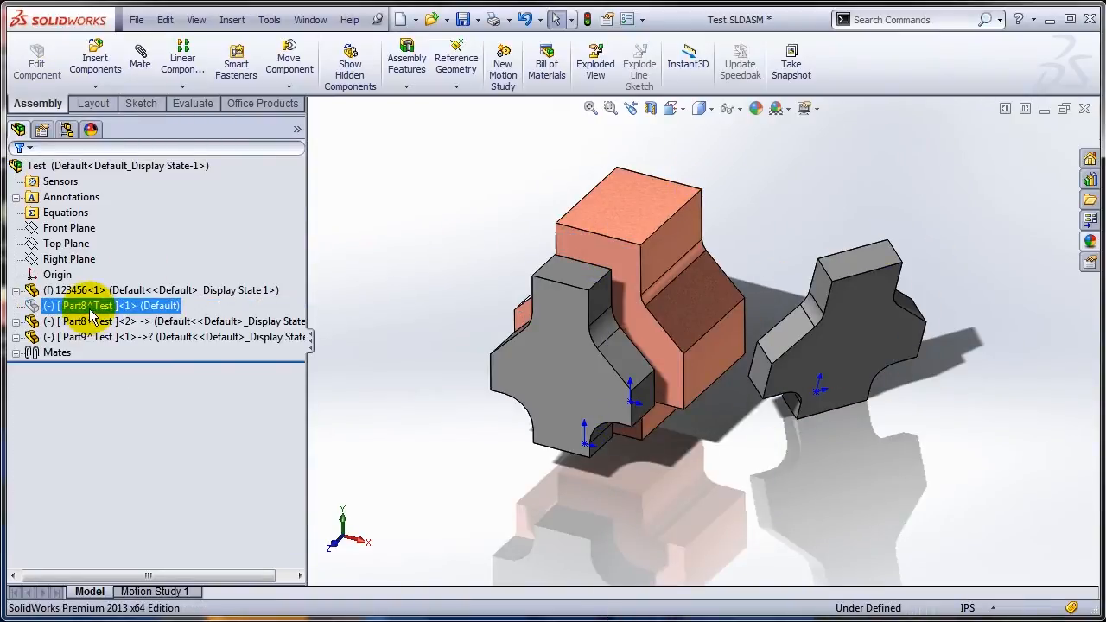
pyautogui.click(622, 216)
pyautogui.doubleClick(508, 175)
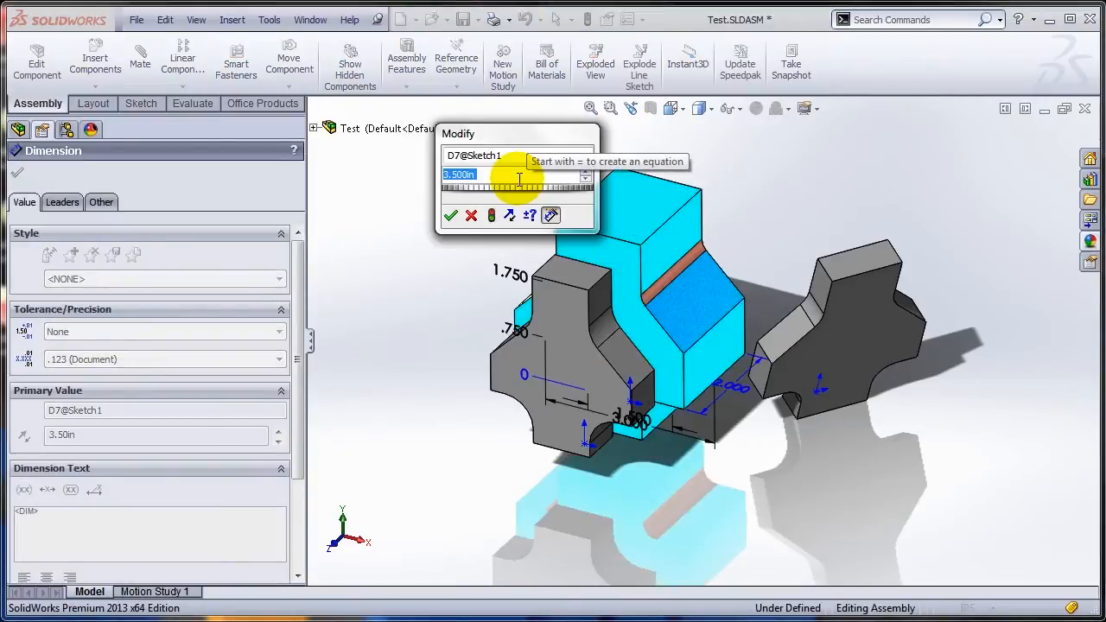
pyautogui.write('4')
pyautogui.press('Return')
pyautogui.click(588, 20)
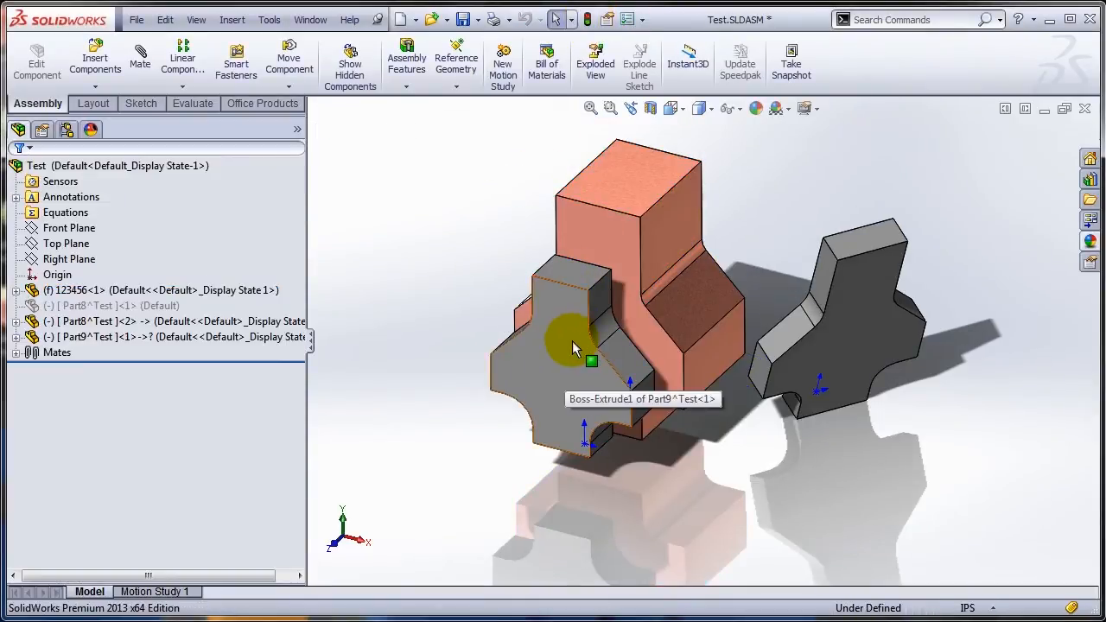
# Unsuppress the first Part8 instance to restore the reference for the newest part
pyautogui.click(121, 306)
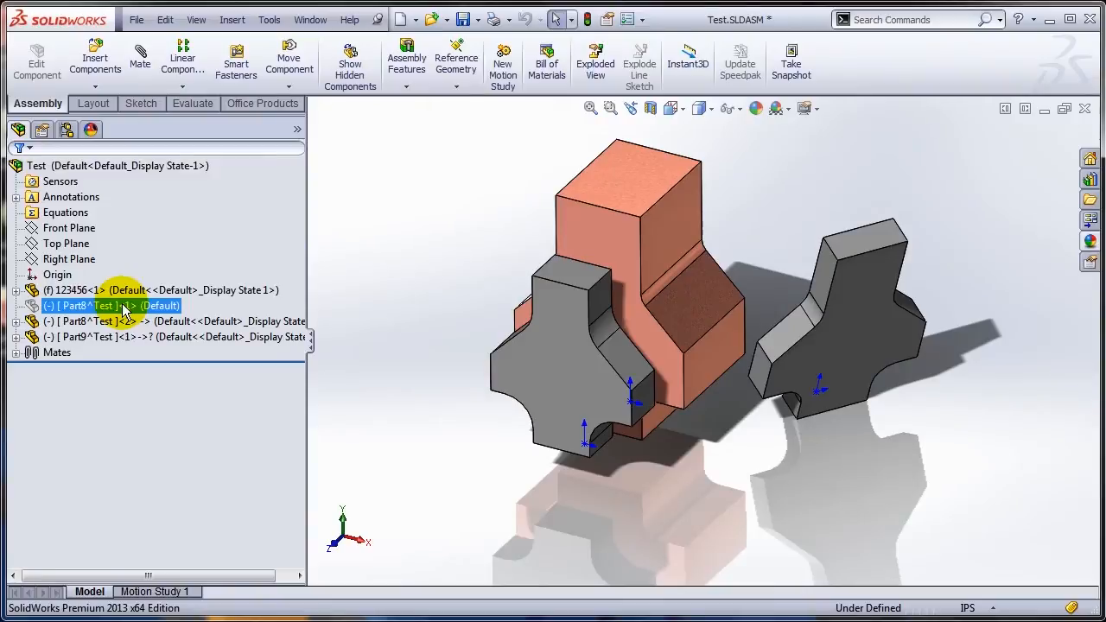
pyautogui.rightClick(121, 306)
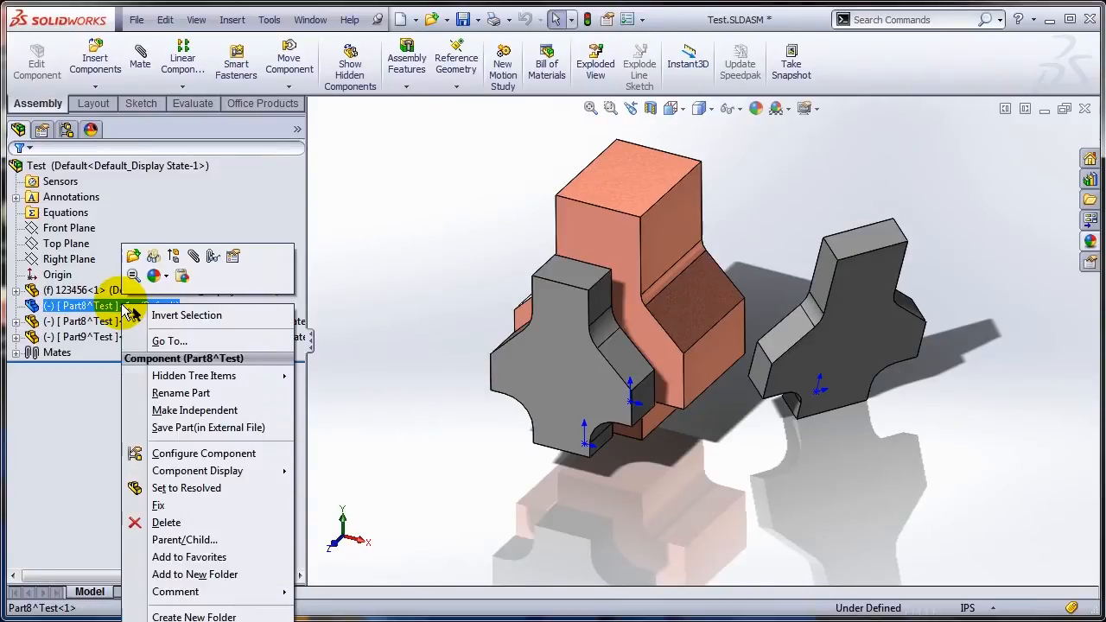
pyautogui.click(172, 250)
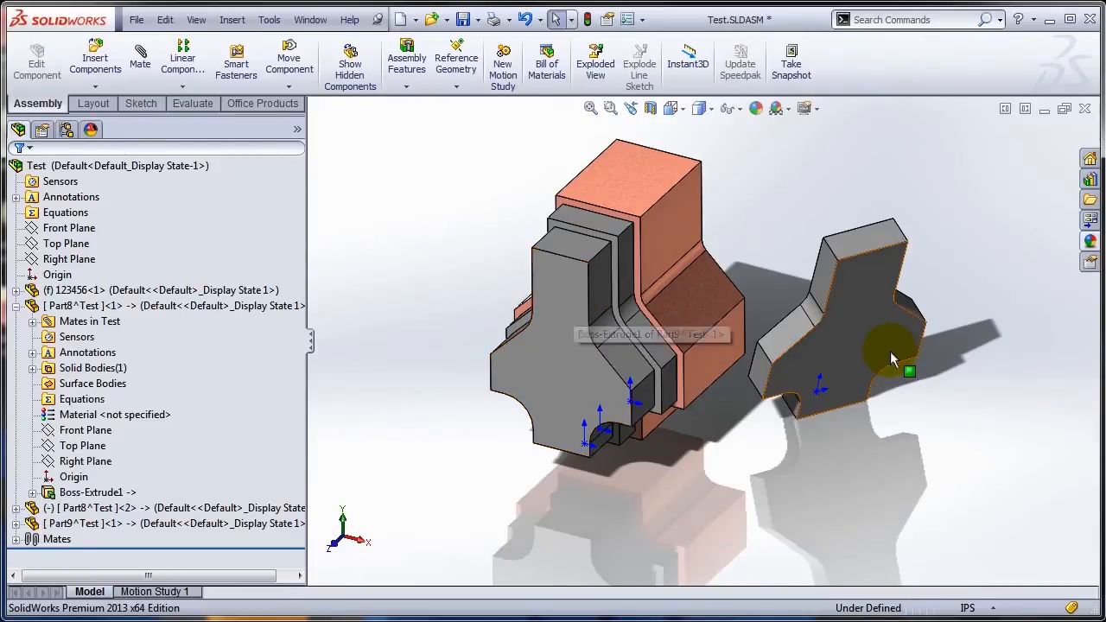
# Turn the first Part8 instance, between the block and the front part, into an envelope through its component properties
pyautogui.rightClick(845, 307)
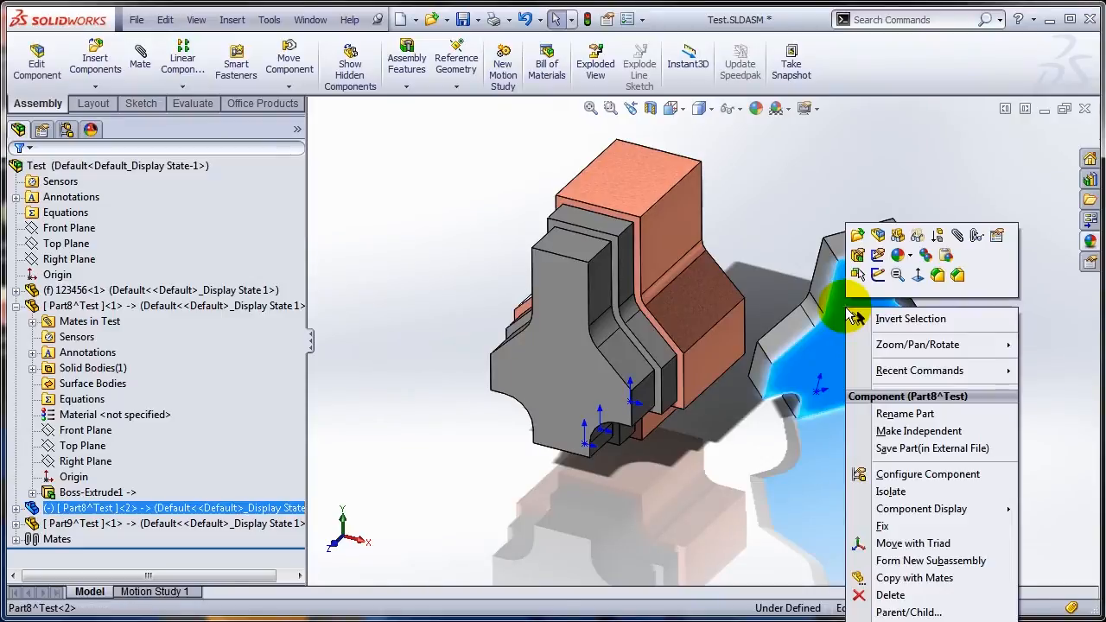
pyautogui.click(748, 448)
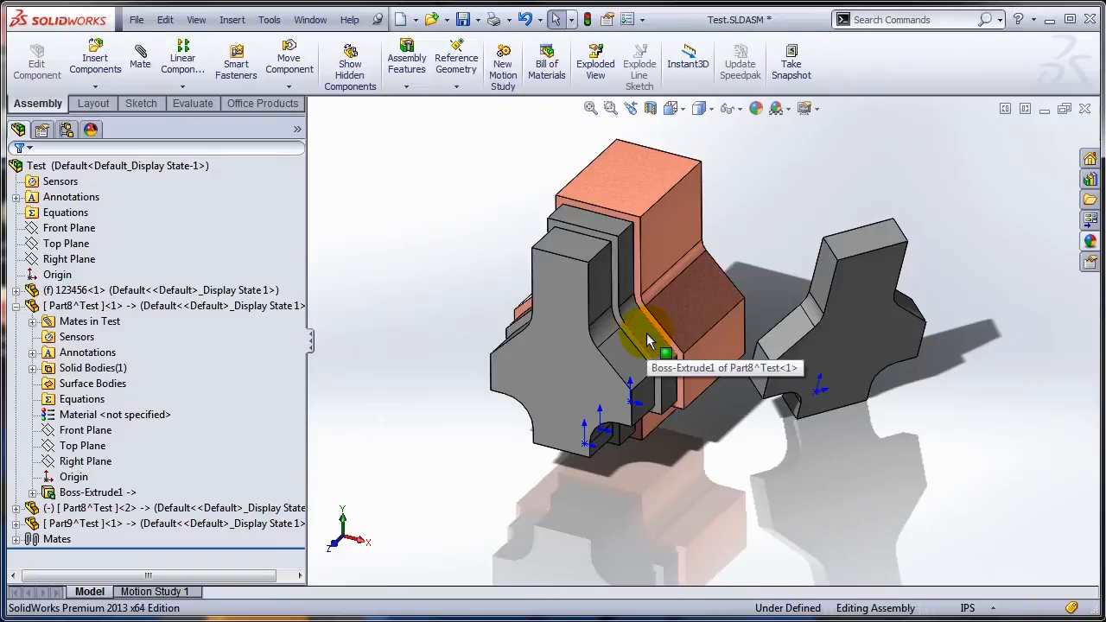
pyautogui.click(629, 249)
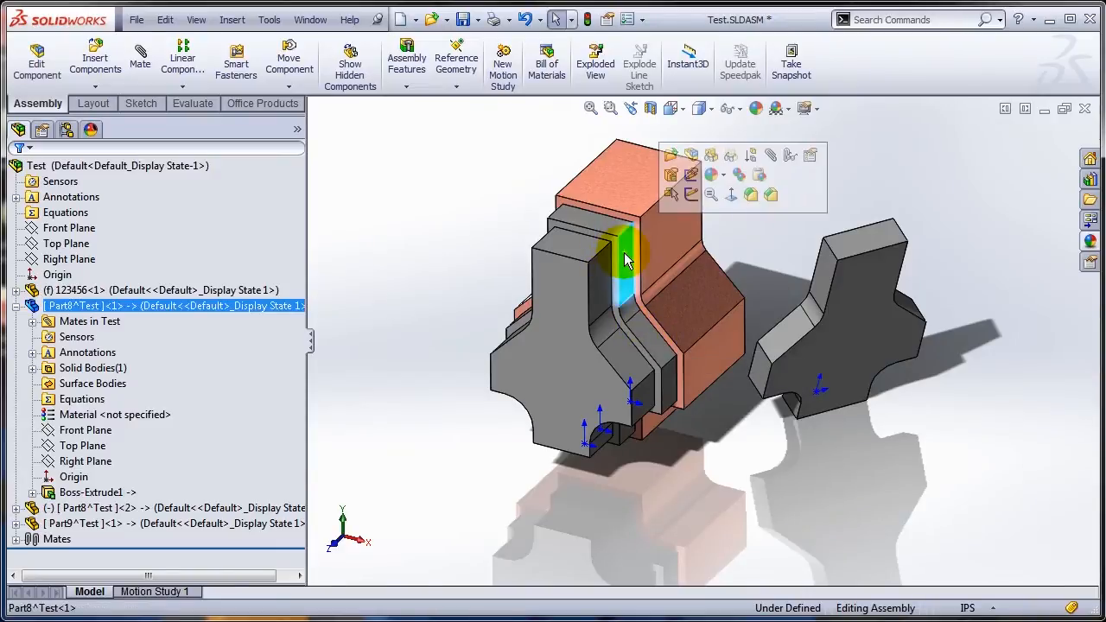
pyautogui.click(811, 157)
pyautogui.click(611, 521)
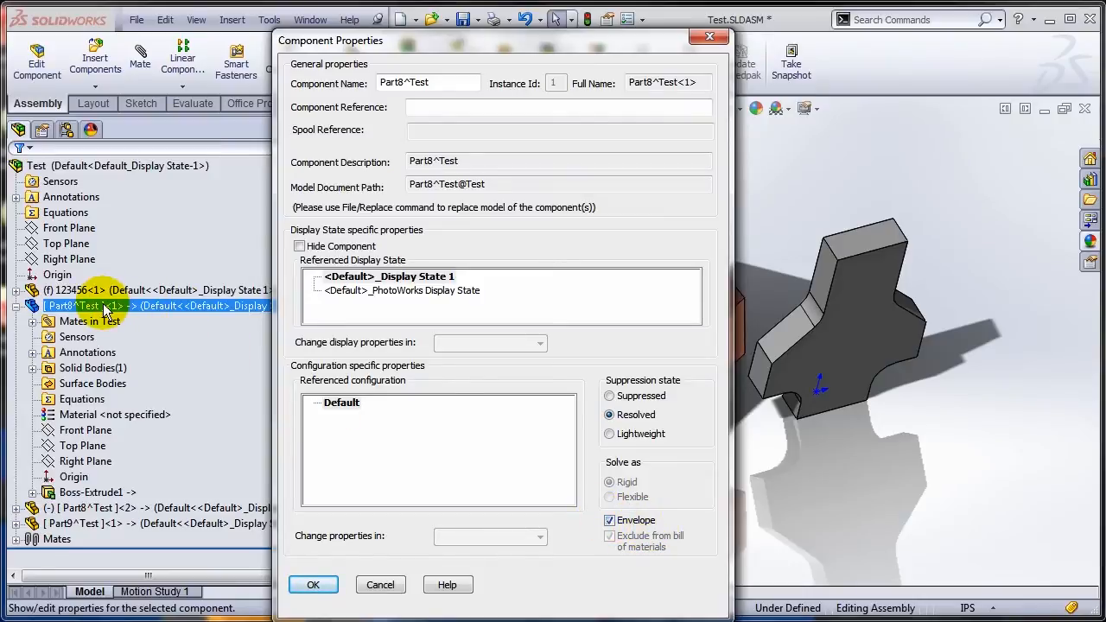
pyautogui.click(312, 586)
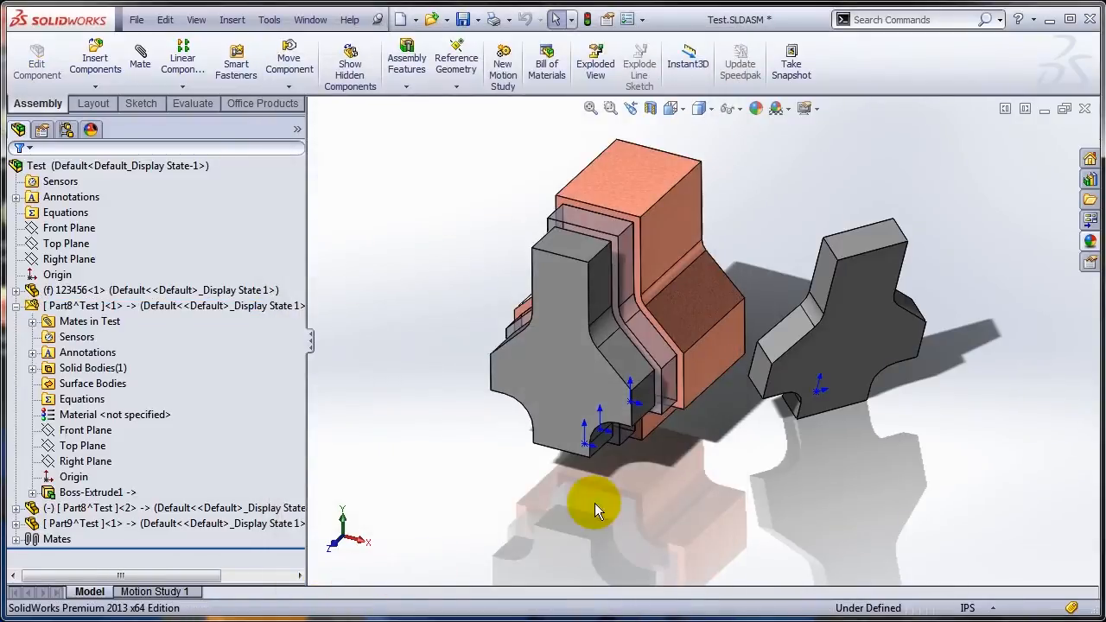
pyautogui.scroll(-3, 743, 363)
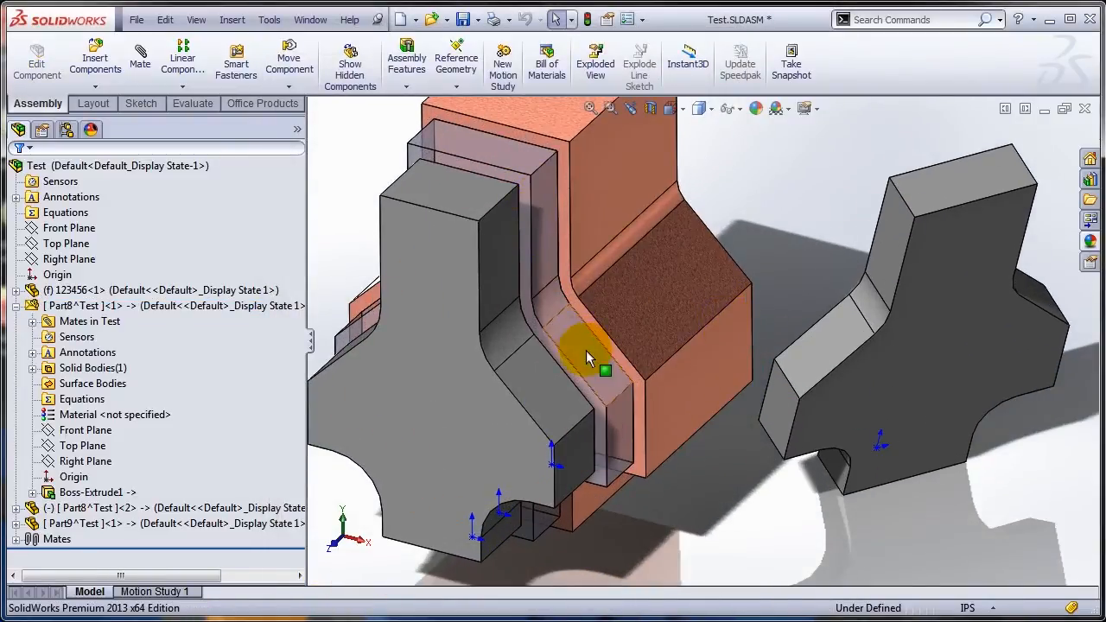
pyautogui.scroll(4, 605, 346)
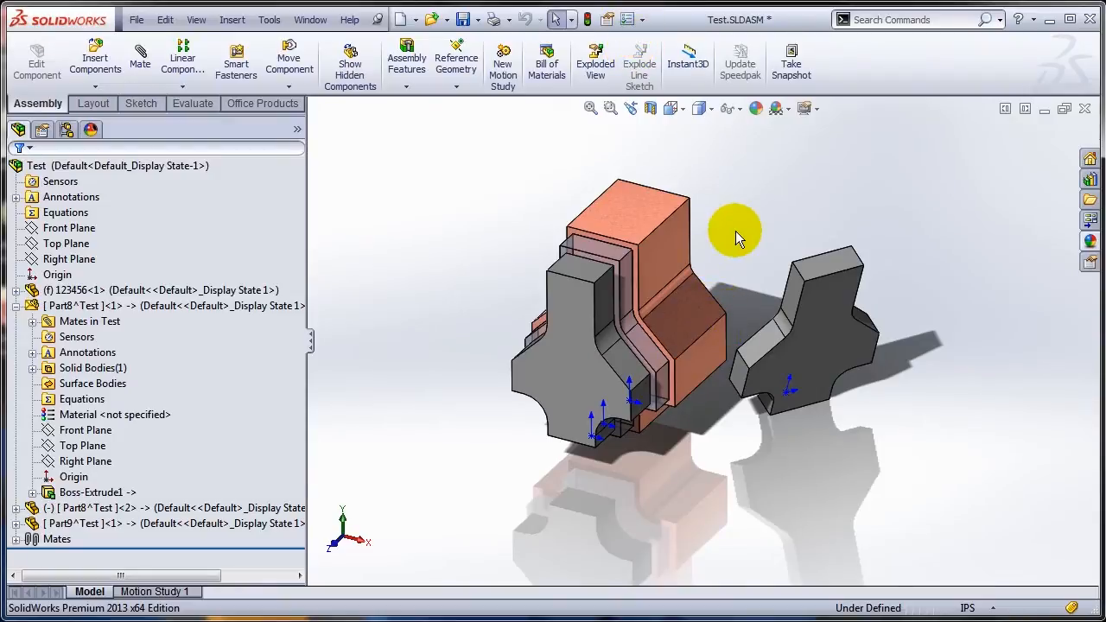
# Review the envelope and bill of materials exclusion settings in the first Part8 instance's component properties
pyautogui.rightClick(629, 294)
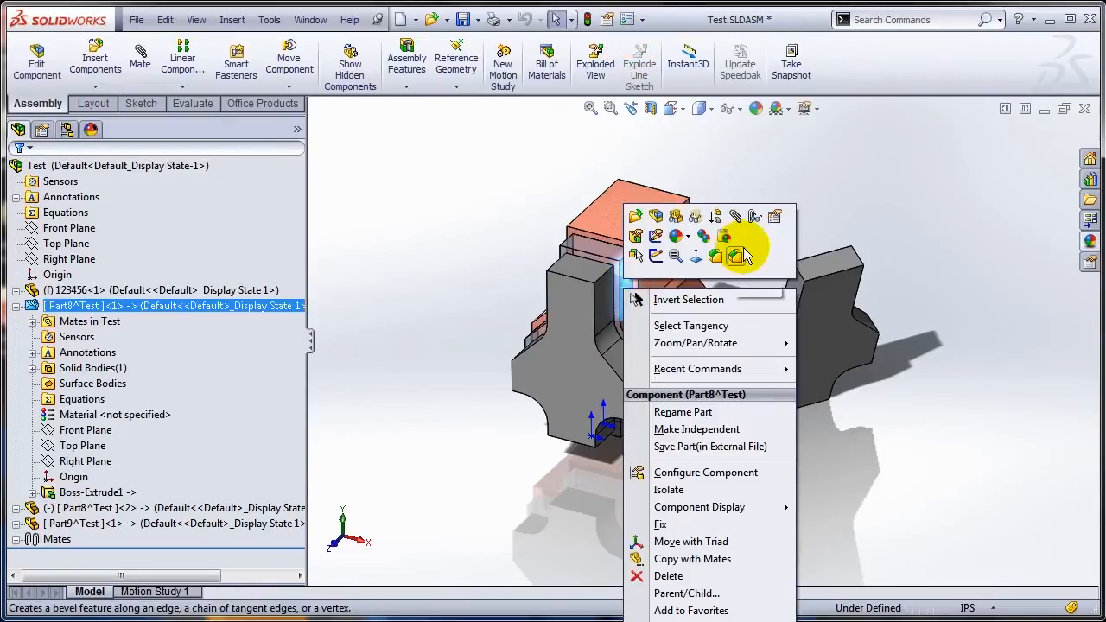
pyautogui.click(776, 218)
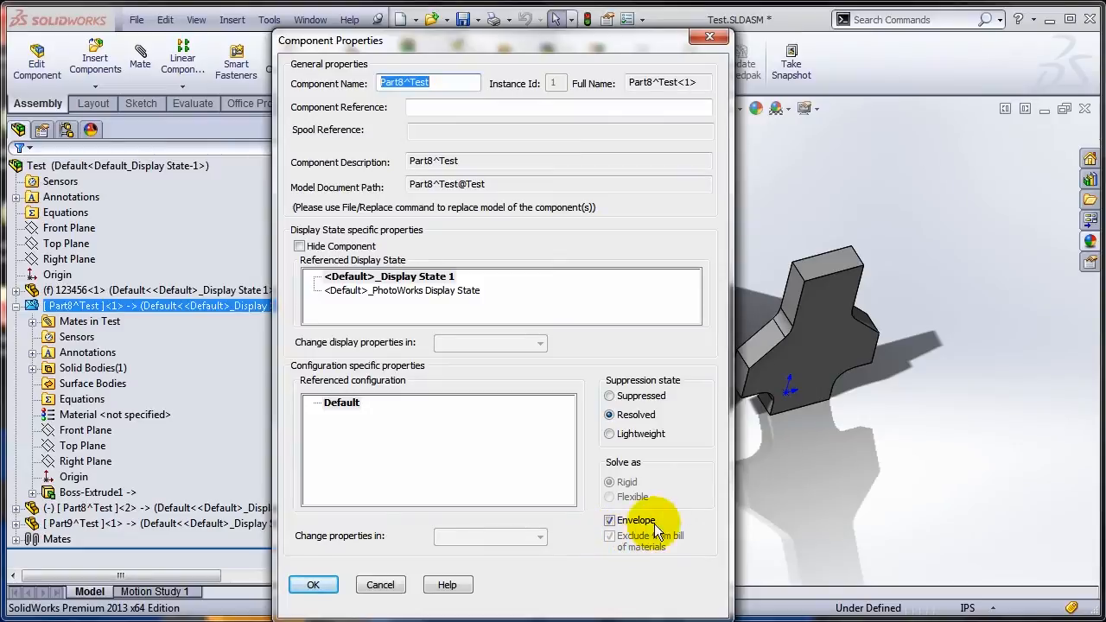
pyautogui.click(312, 586)
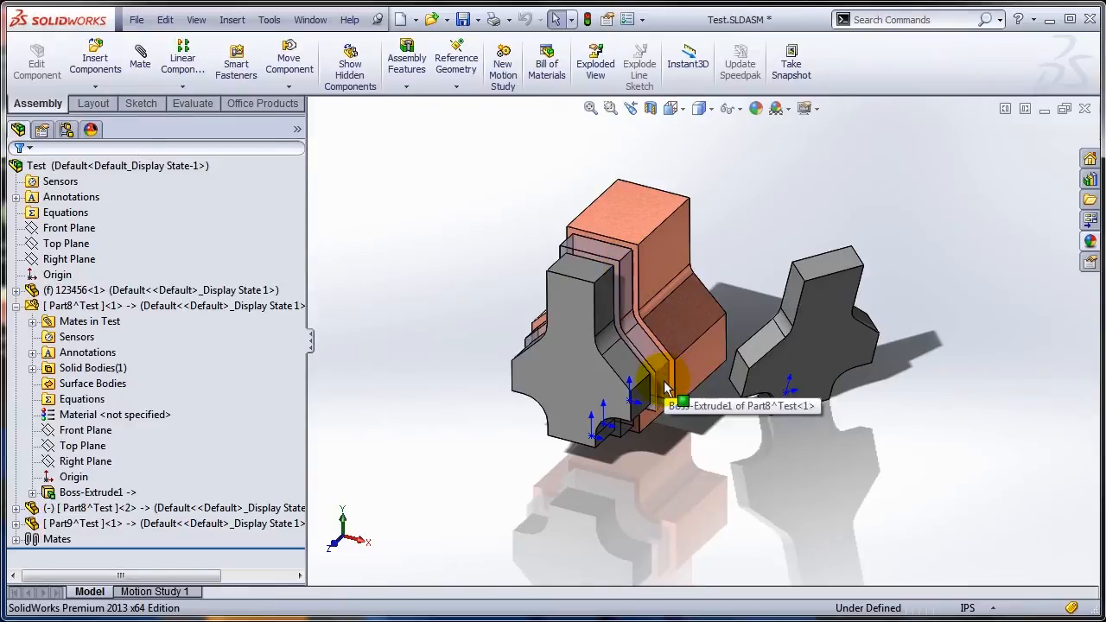
# Copy the loose Part8 instance twice, one above and one below it, and rotate both new copies
pyautogui.moveTo(827, 333); pyautogui.dragTo(956, 183)
pyautogui.keyDown('ctrl'); pyautogui.moveTo(862, 284); pyautogui.dragTo(952, 430); pyautogui.keyUp('ctrl')
pyautogui.click(795, 442)
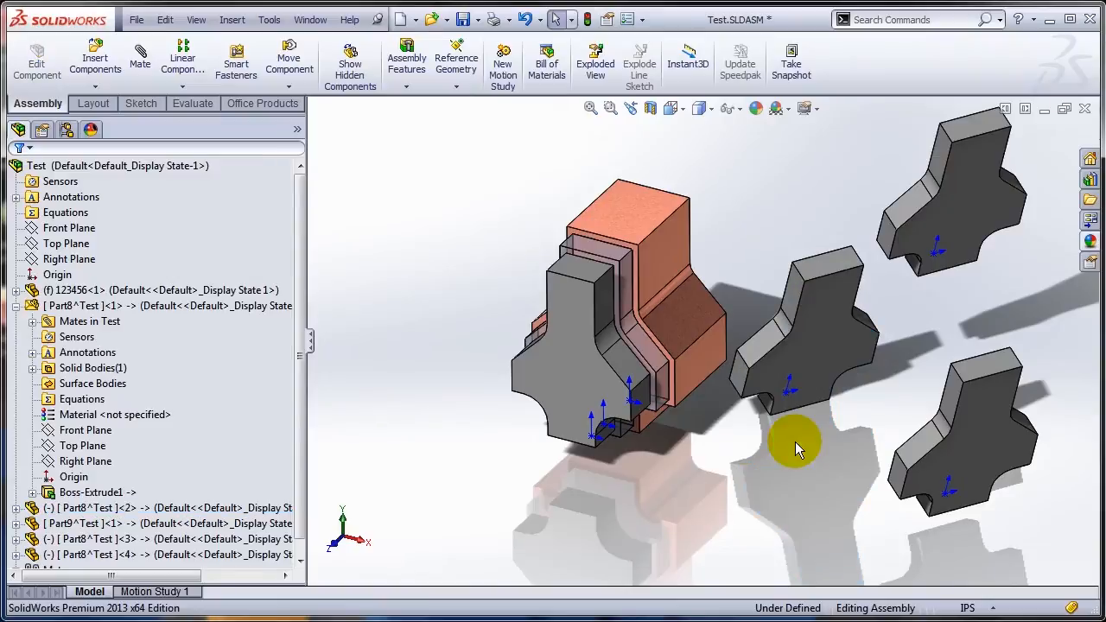
pyautogui.moveTo(959, 441); pyautogui.dragTo(1040, 467, button='right')
pyautogui.moveTo(932, 246); pyautogui.dragTo(968, 264, button='right')
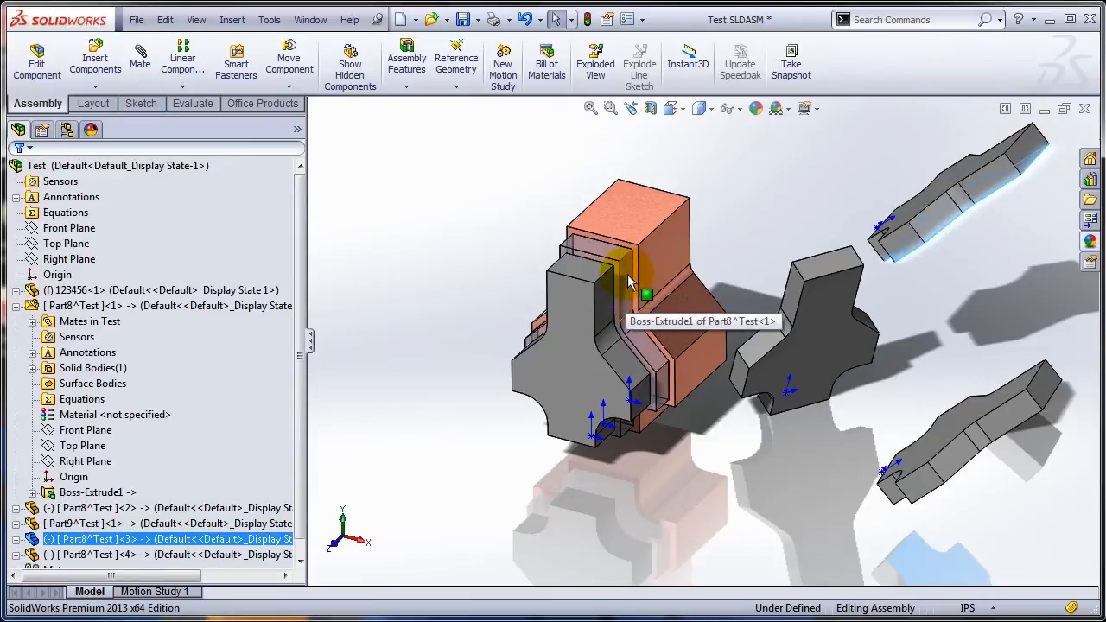
# Set the block's overall height to 4.5 in and rebuild the assembly
pyautogui.doubleClick(658, 247)
pyautogui.click(524, 188)
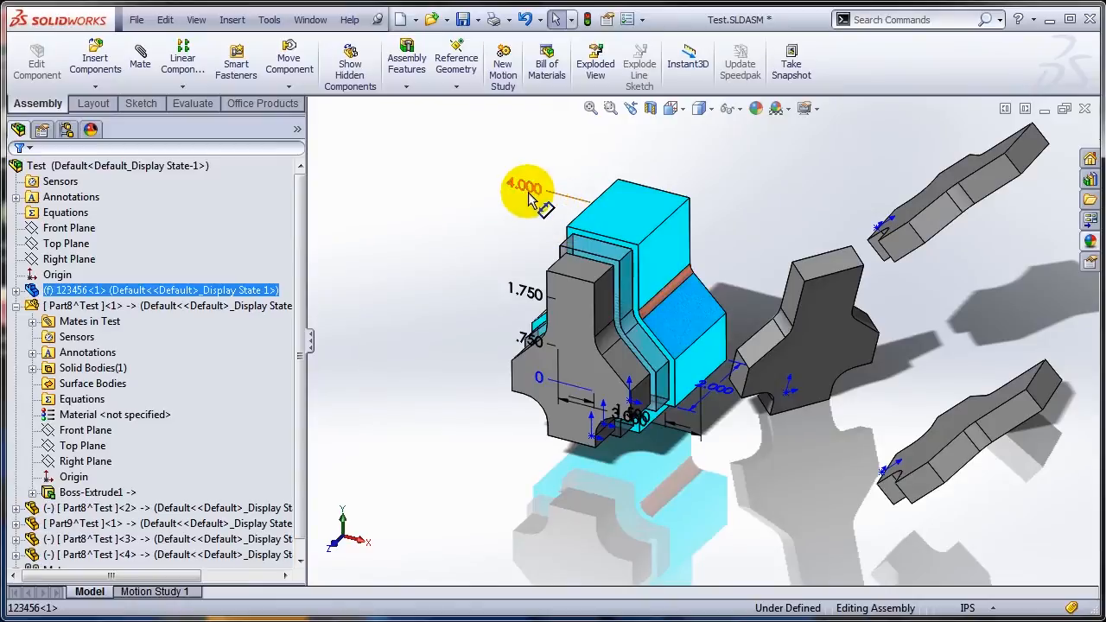
pyautogui.write('4.5')
pyautogui.press('Return')
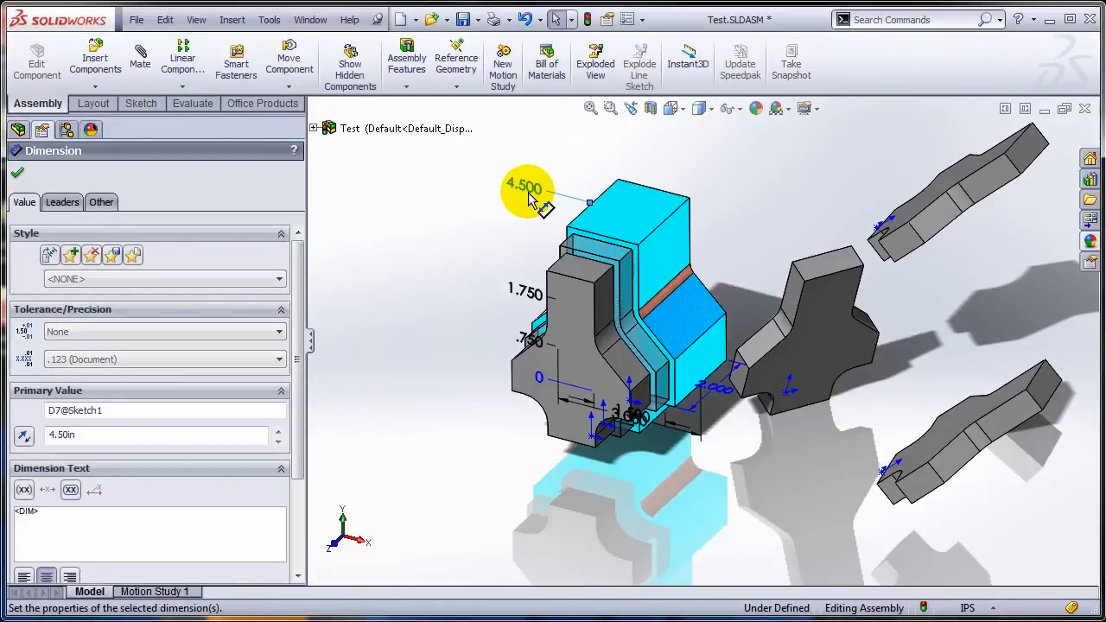
pyautogui.click(587, 19)
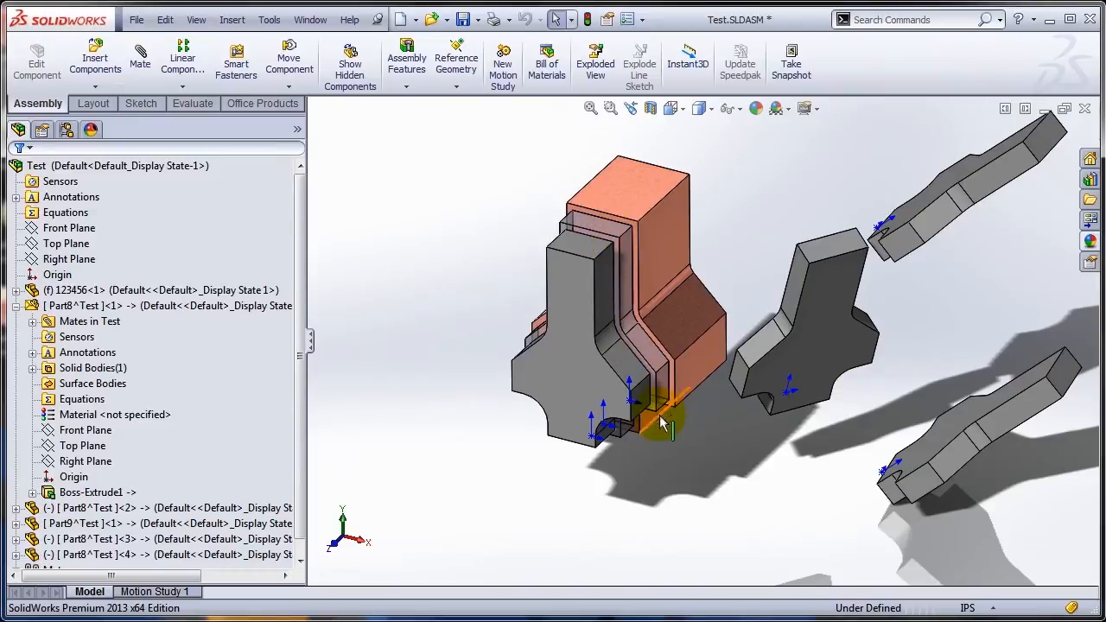
# Delete the three loose Part8 copies beside the block, keeping the envelope instance
pyautogui.moveTo(637, 452); pyautogui.dragTo(732, 407, button='middle')
pyautogui.moveTo(1017, 486); pyautogui.dragTo(779, 179)
pyautogui.press('Delete')
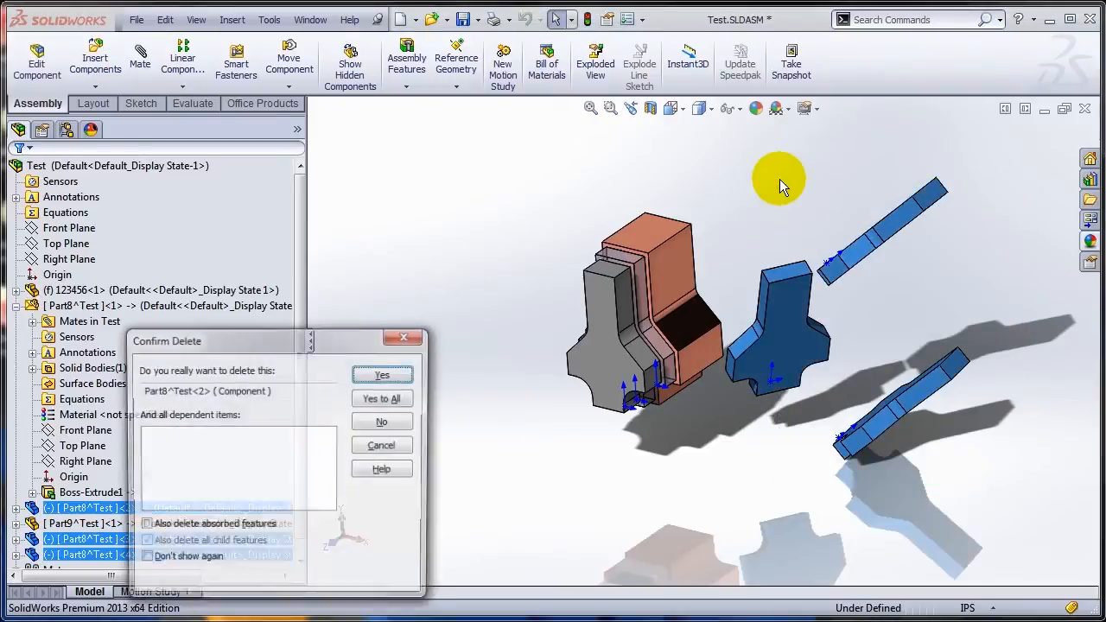
pyautogui.press('Return')
pyautogui.click(384, 373)
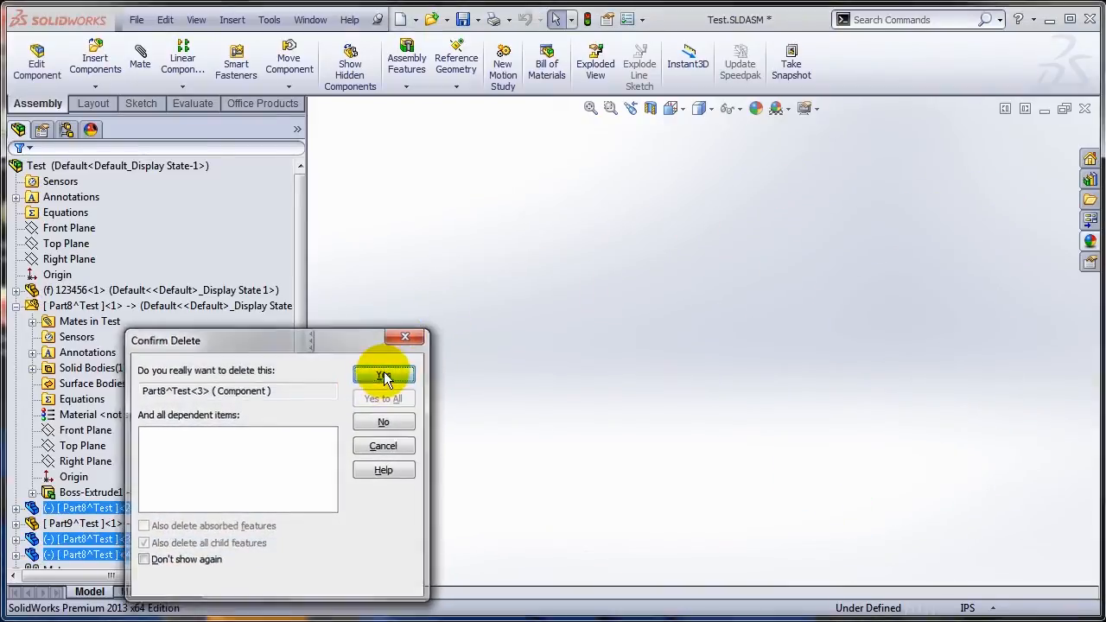
pyautogui.click(384, 373)
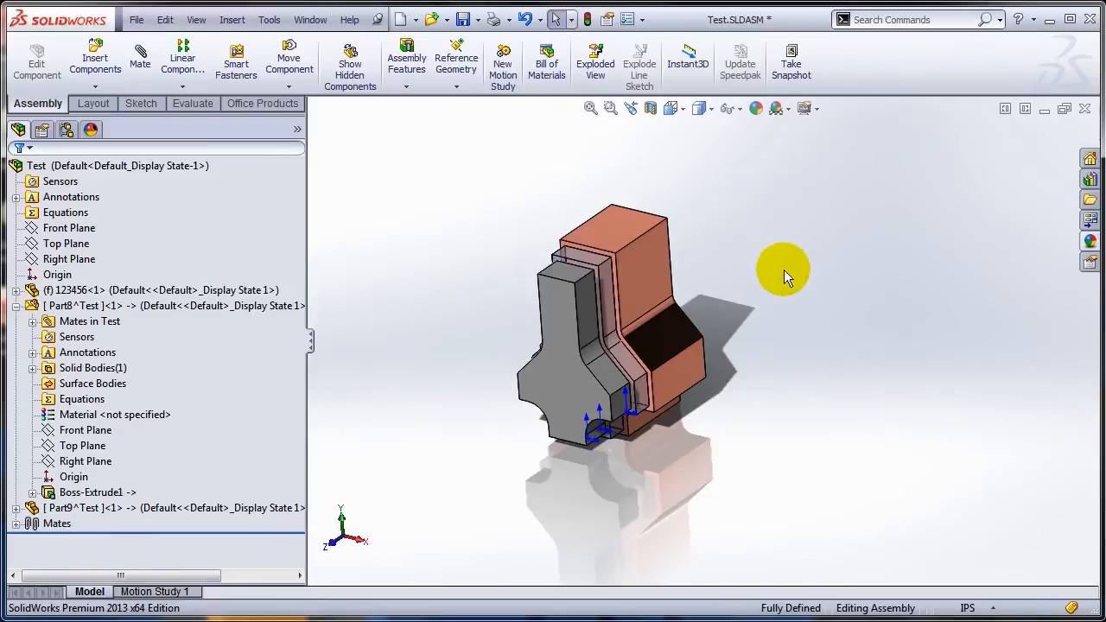
# Create a drawing from the assembly using the B_Size_ANSI_MM template
pyautogui.click(416, 19)
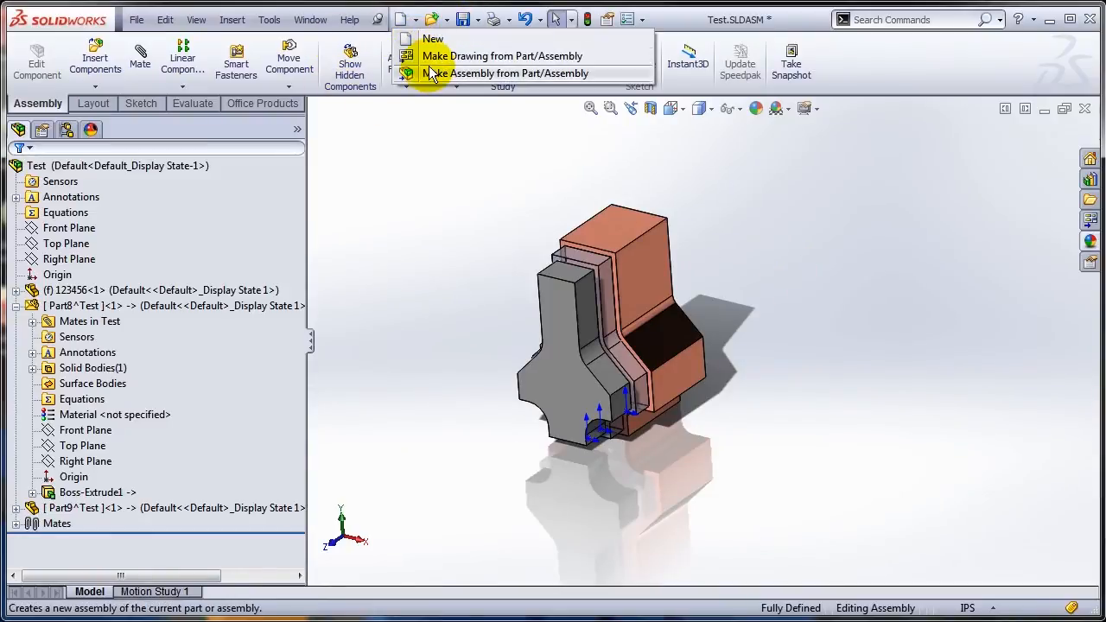
pyautogui.click(432, 55)
pyautogui.click(188, 299)
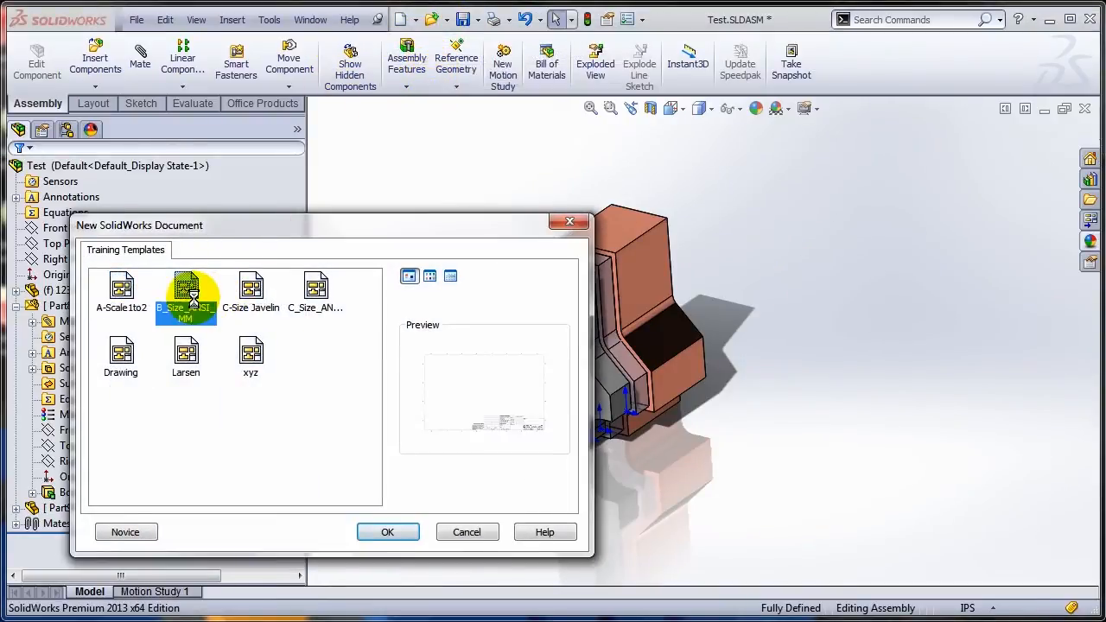
pyautogui.doubleClick(187, 298)
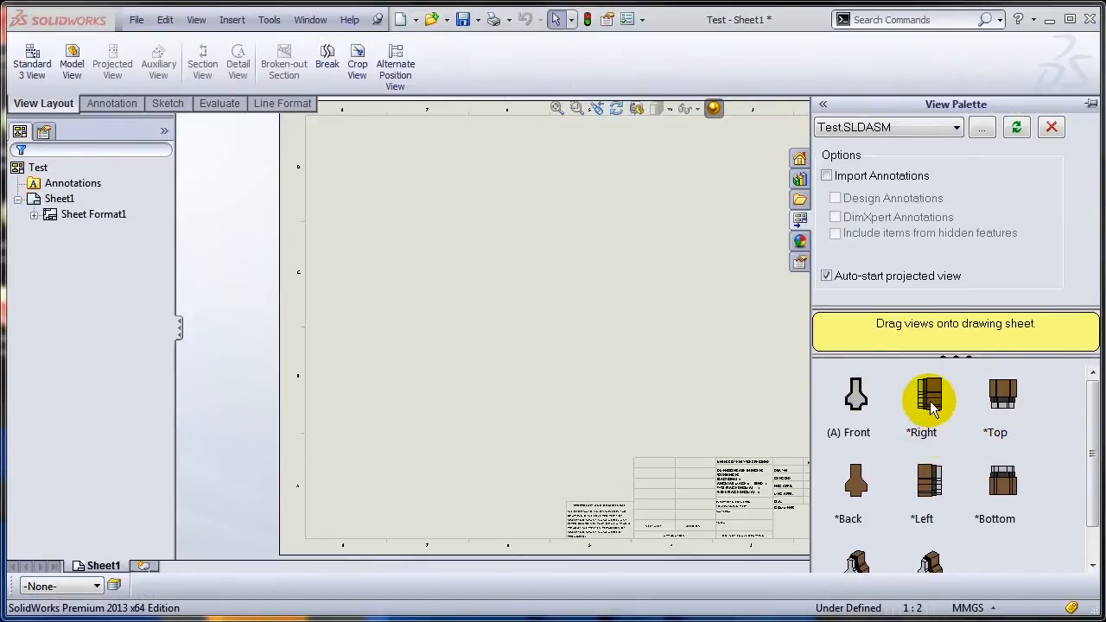
# Place the assembly's Left view near the middle of the sheet without adding projected views
pyautogui.moveTo(932, 480)
pyautogui.mouseDown()
pyautogui.moveTo(648, 358)
pyautogui.moveTo(630, 309)
pyautogui.moveTo(566, 284)
pyautogui.mouseUp()
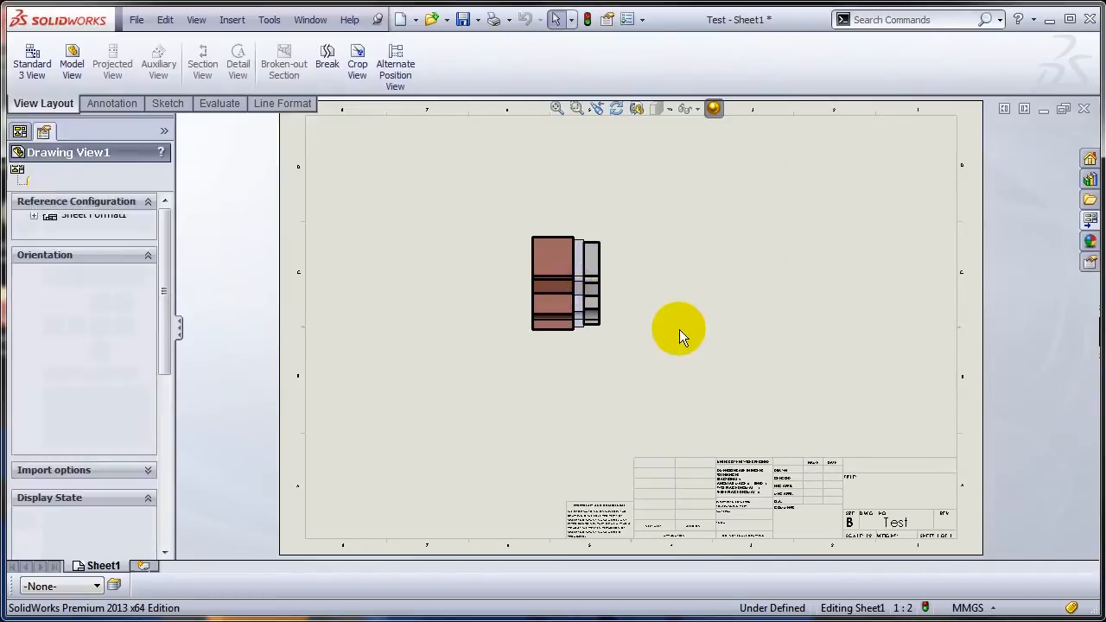
pyautogui.click(19, 172)
pyautogui.scroll(-4, 570, 294)
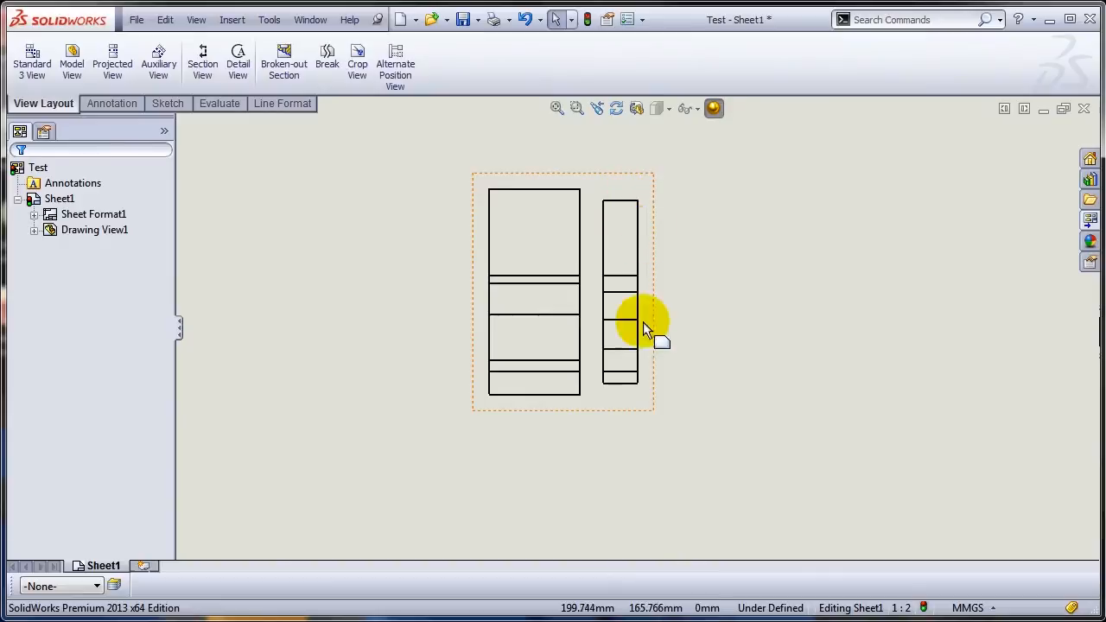
# Enable Show Envelope in the properties of the placed drawing view
pyautogui.click(636, 401)
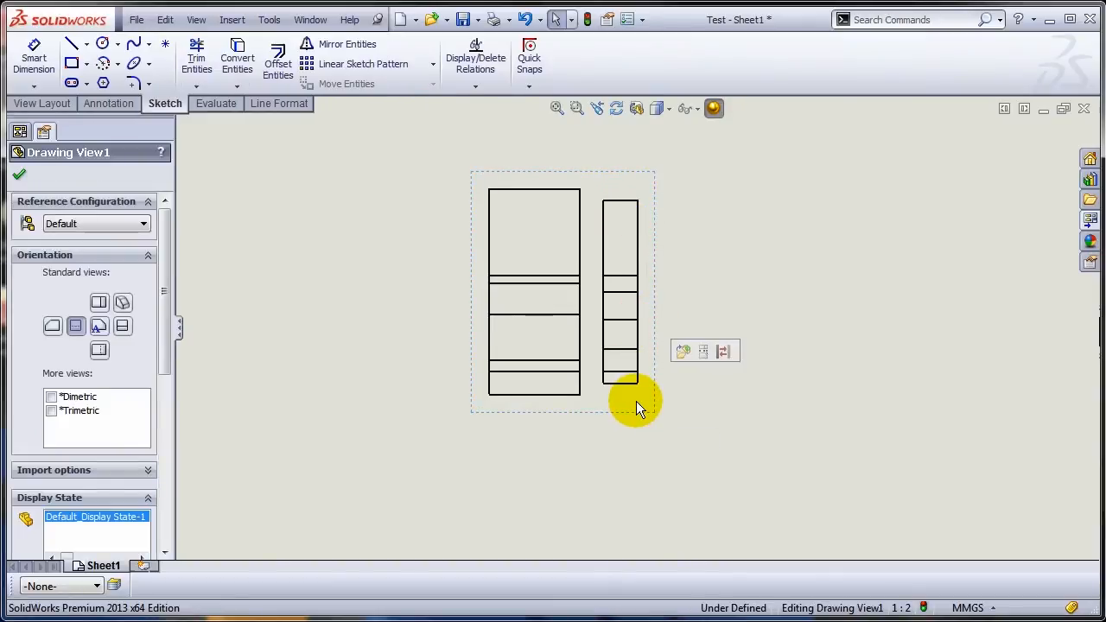
pyautogui.rightClick(623, 400)
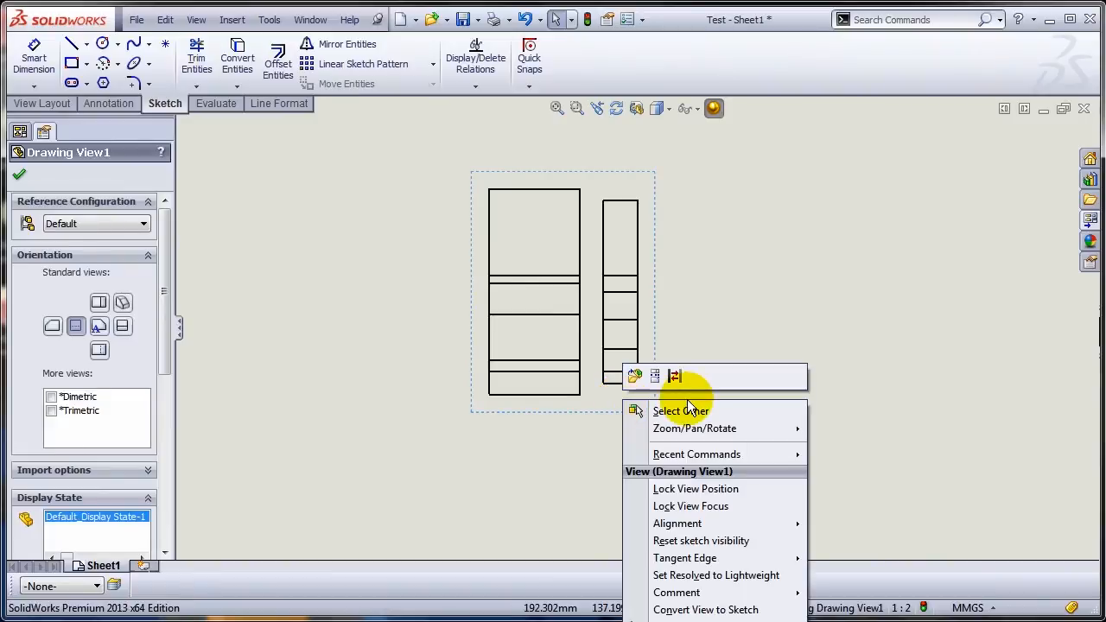
pyautogui.rightClick(644, 187)
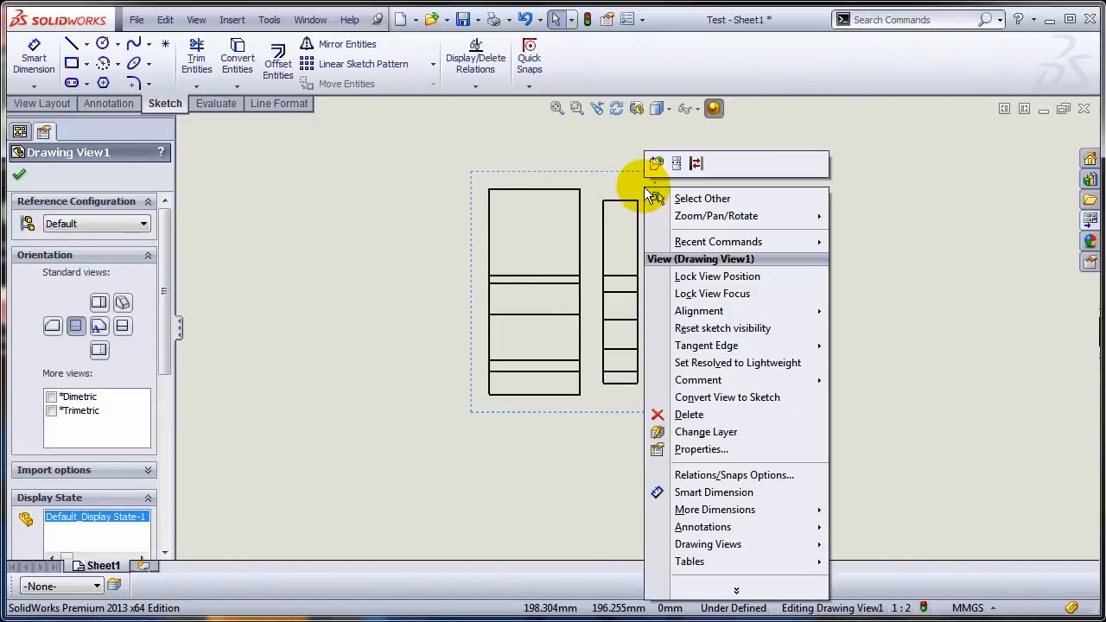
pyautogui.click(717, 456)
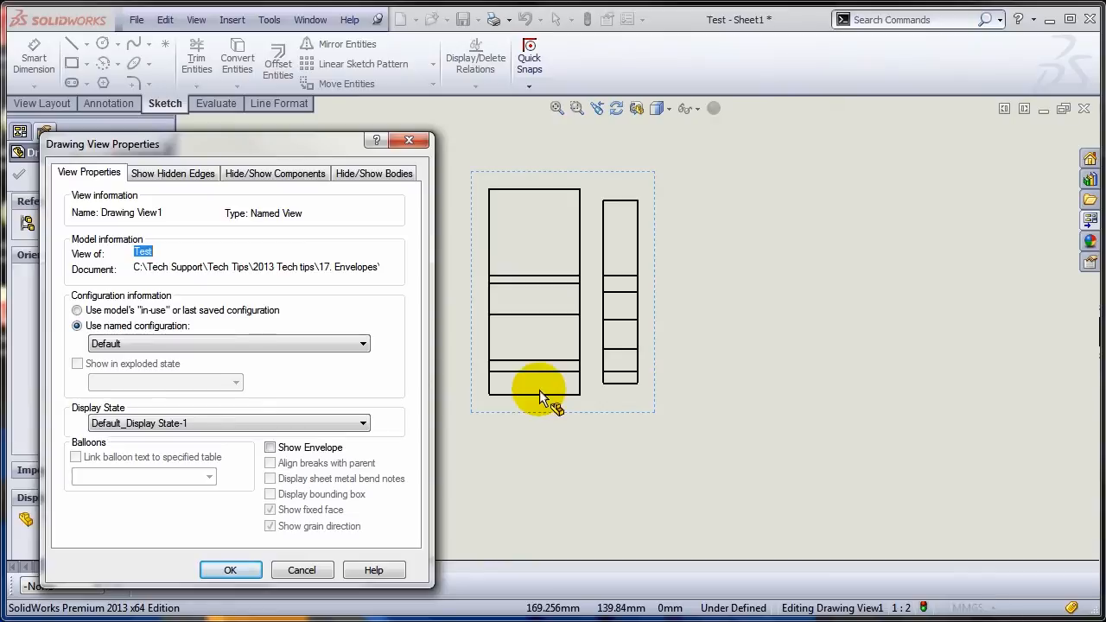
pyautogui.click(270, 448)
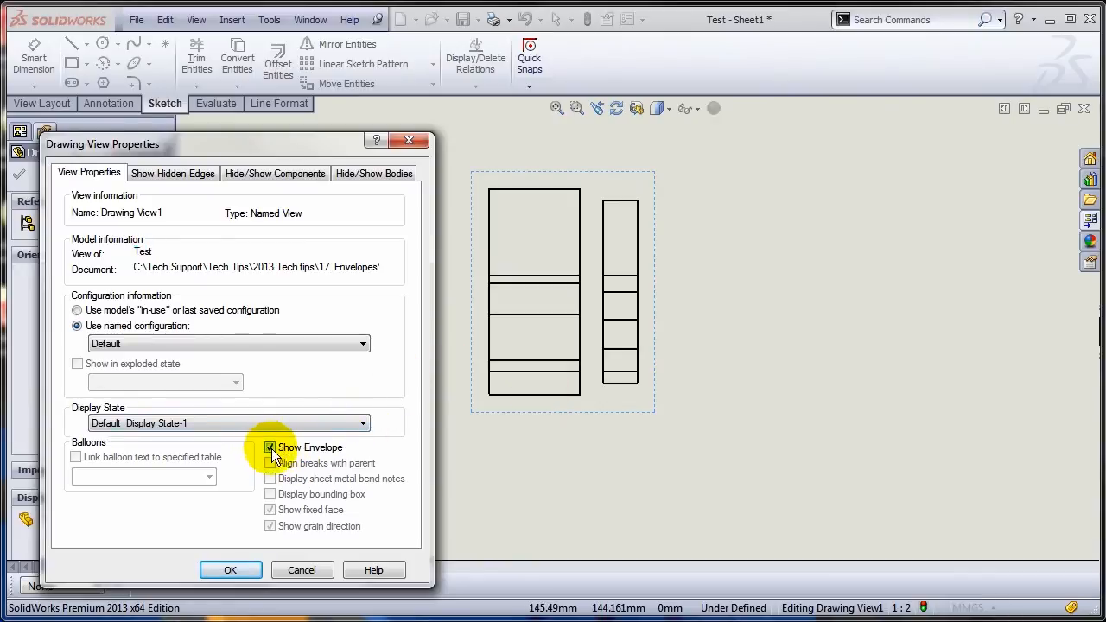
pyautogui.click(240, 568)
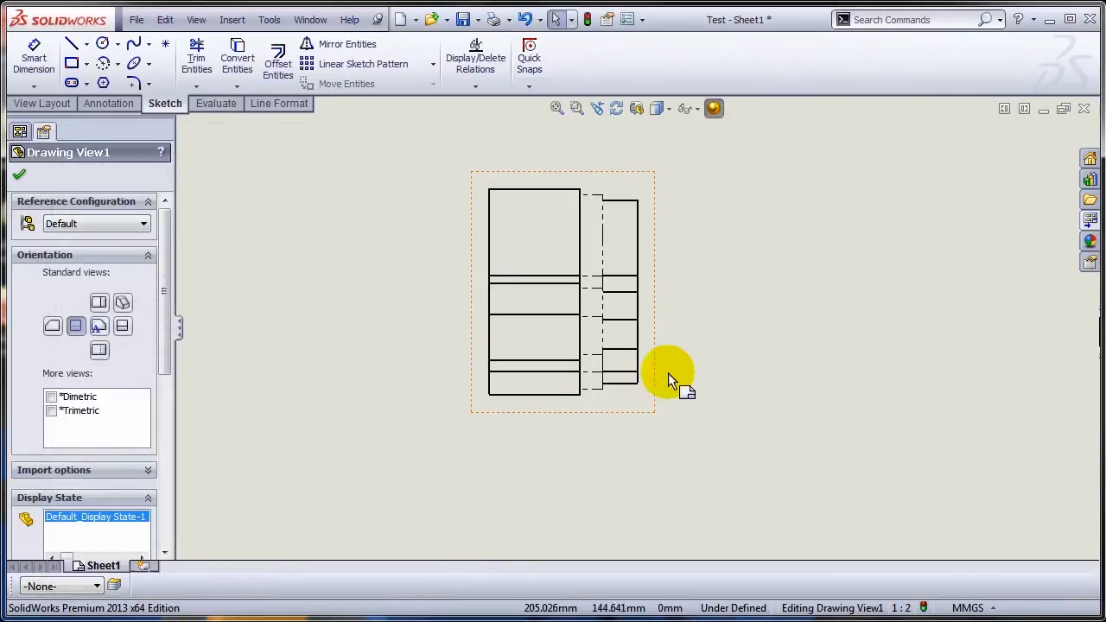